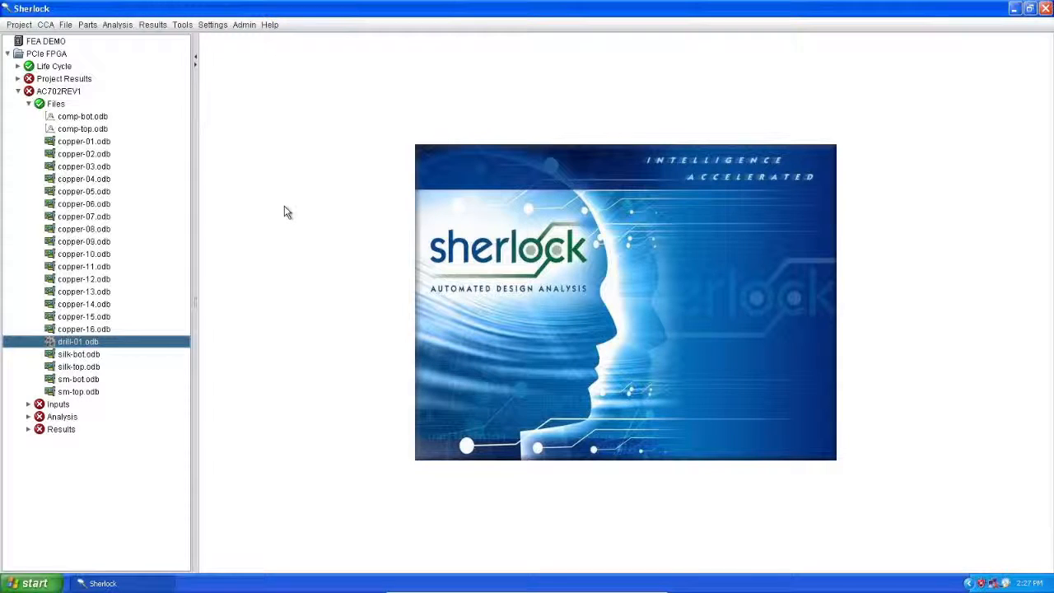
Step: Expand the Inputs folder of AC702REV1 and review its entries against the imported ODB files
{"action": "left_click", "coordinate": [28, 404]}
{"action": "left_click", "coordinate": [87, 155]}
{"action": "left_click", "coordinate": [87, 216]}
{"action": "left_click", "coordinate": [86, 292]}
{"action": "left_click", "coordinate": [86, 342]}
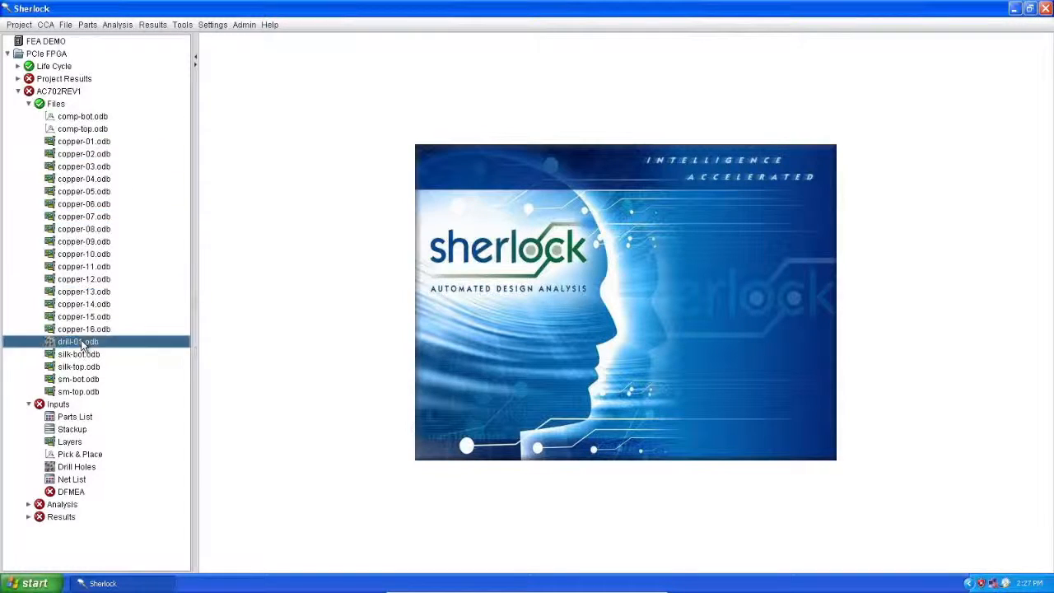
{"action": "left_click", "coordinate": [53, 104]}
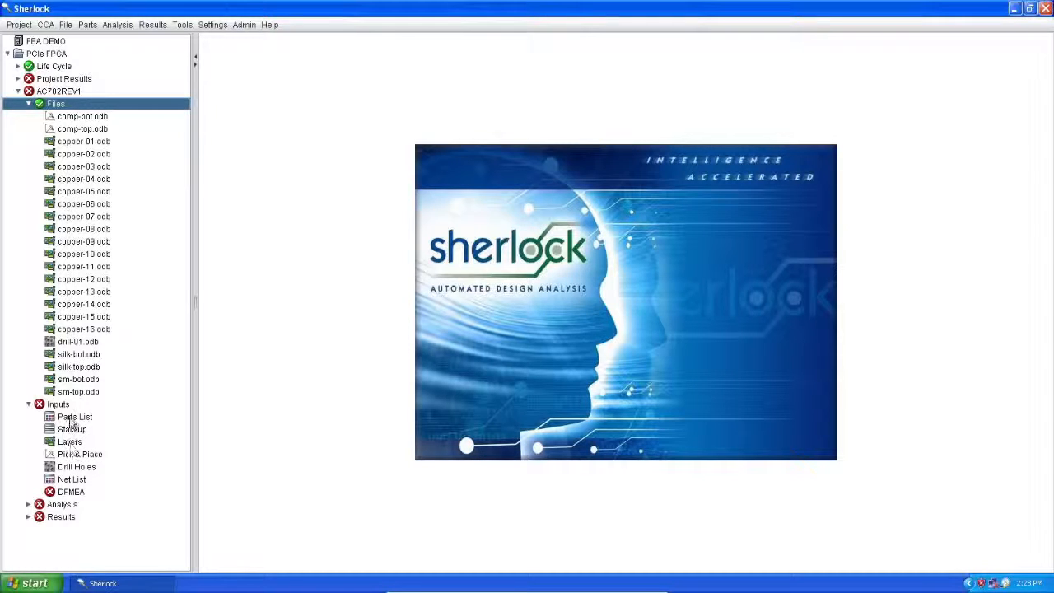
Step: Open the Drill Holes input in the layer viewer and maximize the viewer window
{"action": "left_click", "coordinate": [68, 468]}
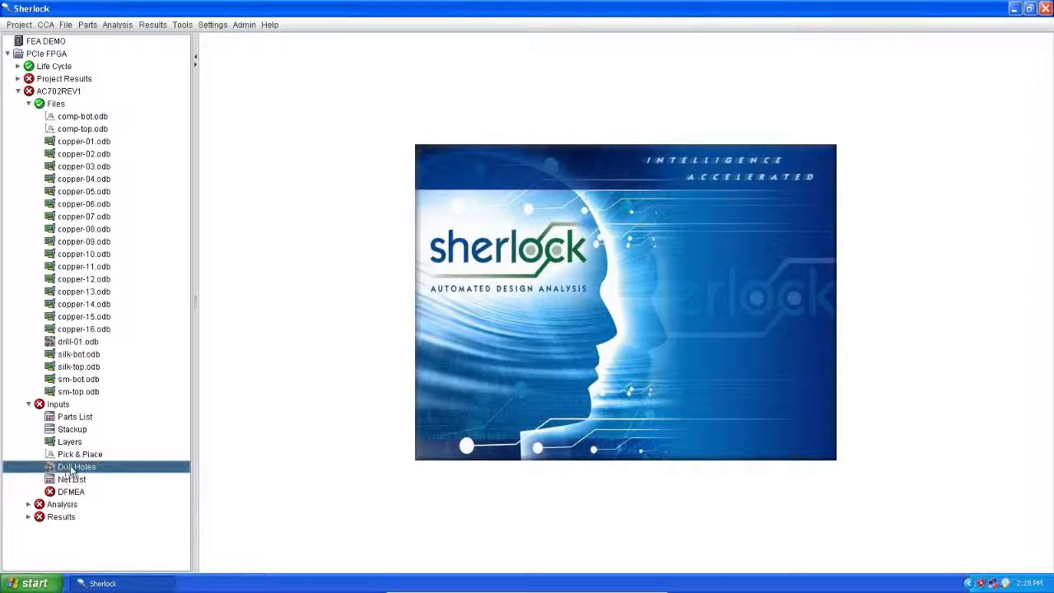
{"action": "left_click", "coordinate": [80, 456]}
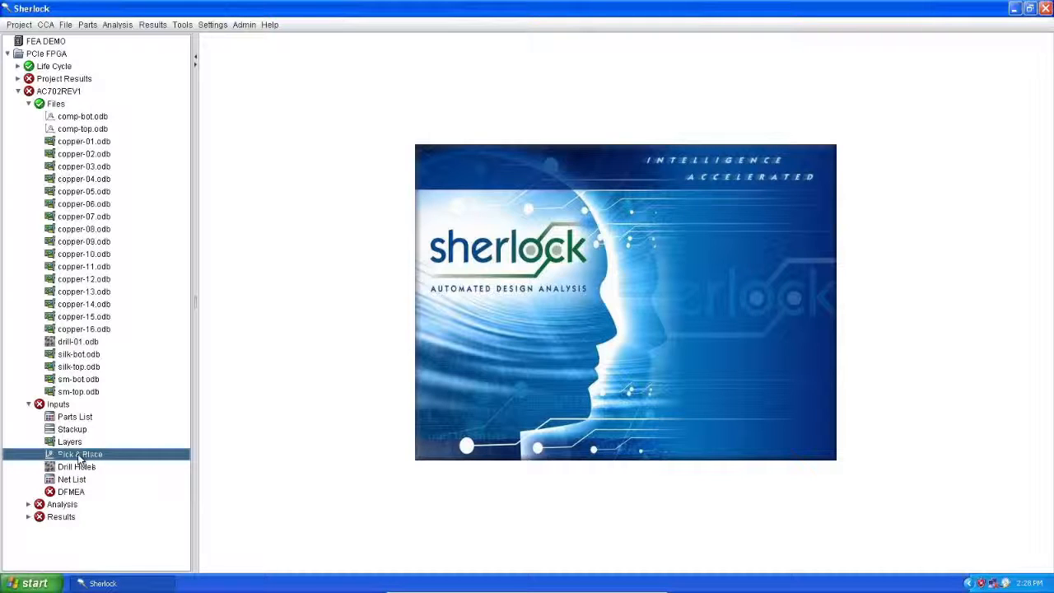
{"action": "left_click", "coordinate": [75, 443]}
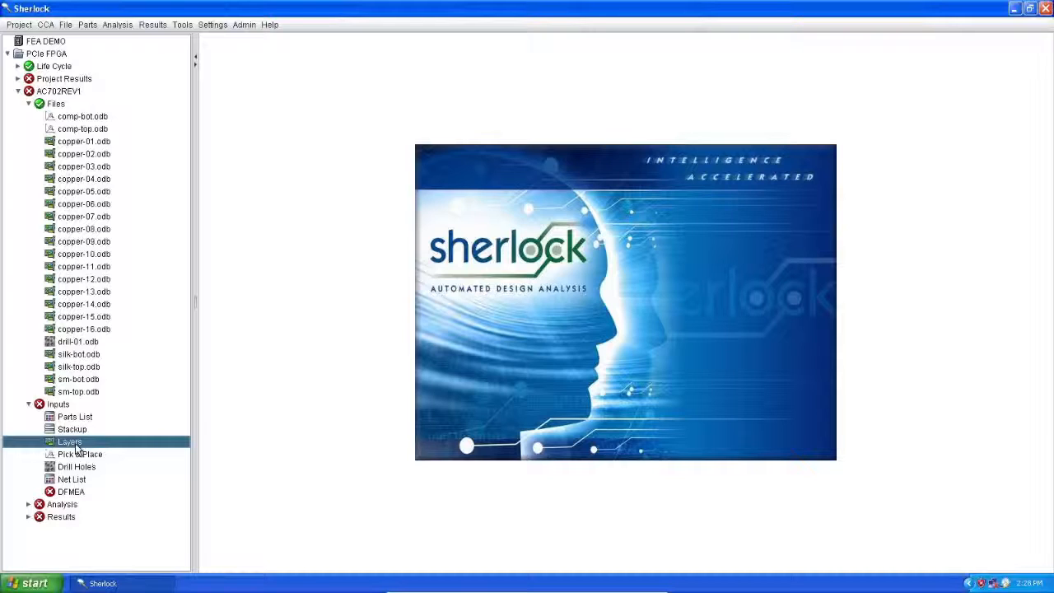
{"action": "left_click", "coordinate": [78, 468]}
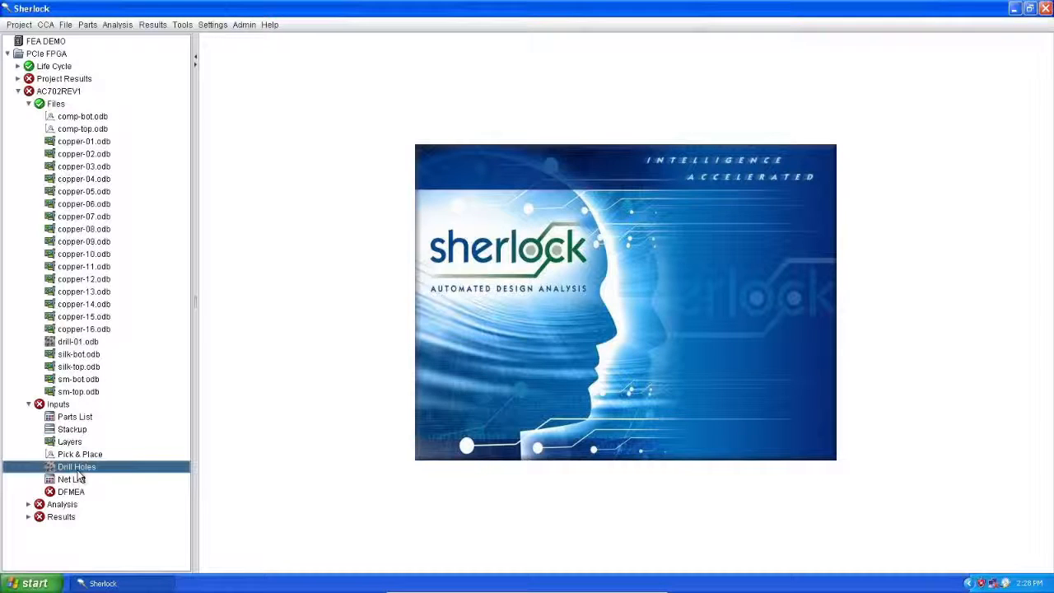
{"action": "double_click", "coordinate": [78, 469]}
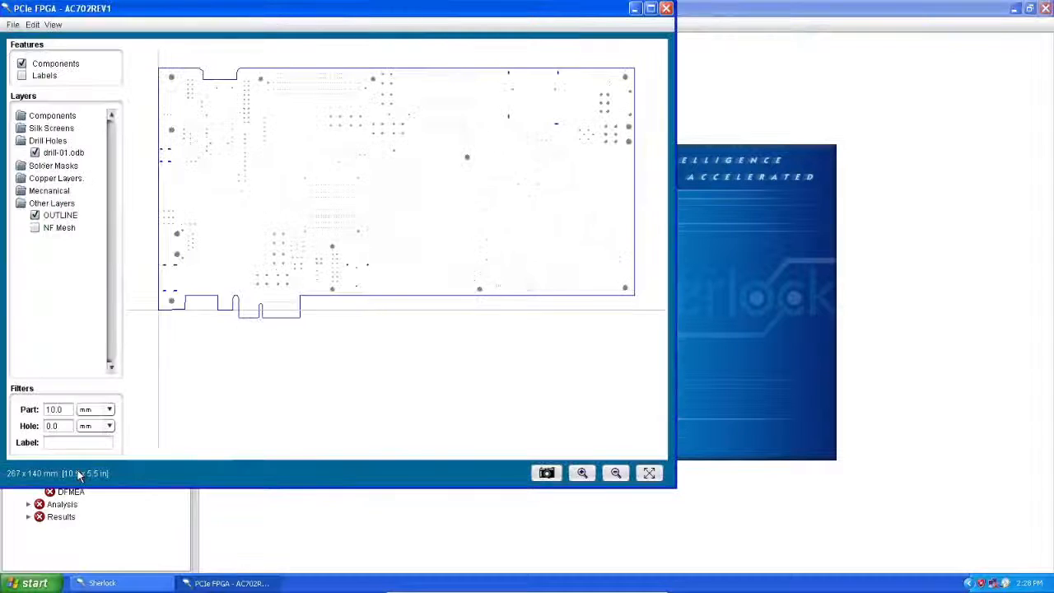
{"action": "left_click", "coordinate": [649, 8]}
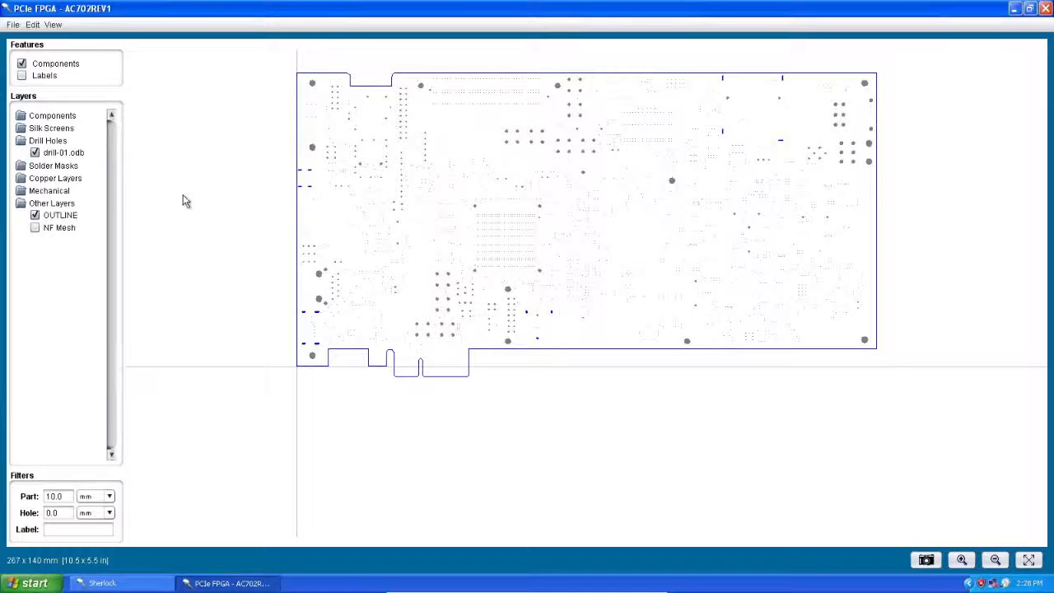
Step: Show the Mechanical layers, and toggle the drill-01.odb layer off and on to check the mount points near the board's lower-left corner
{"action": "left_click", "coordinate": [60, 192]}
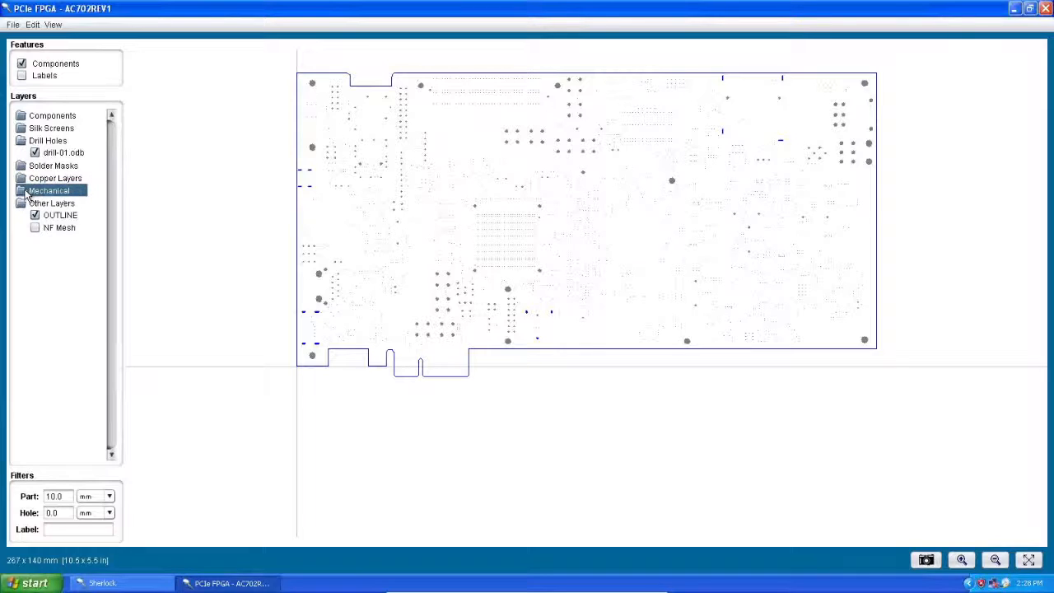
{"action": "double_click", "coordinate": [35, 193]}
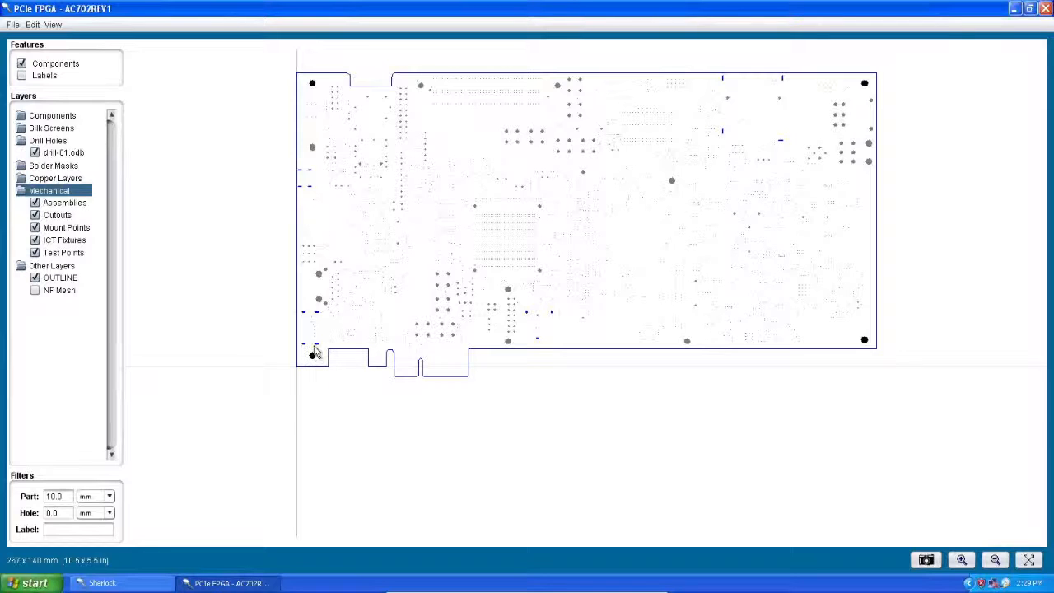
{"action": "left_click", "coordinate": [962, 561]}
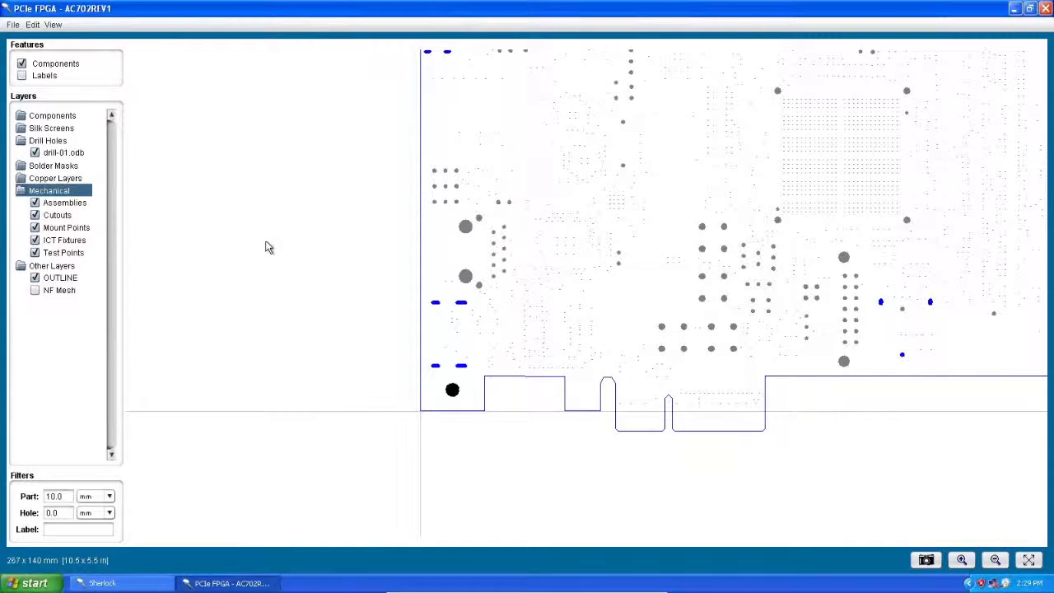
{"action": "left_click", "coordinate": [68, 159]}
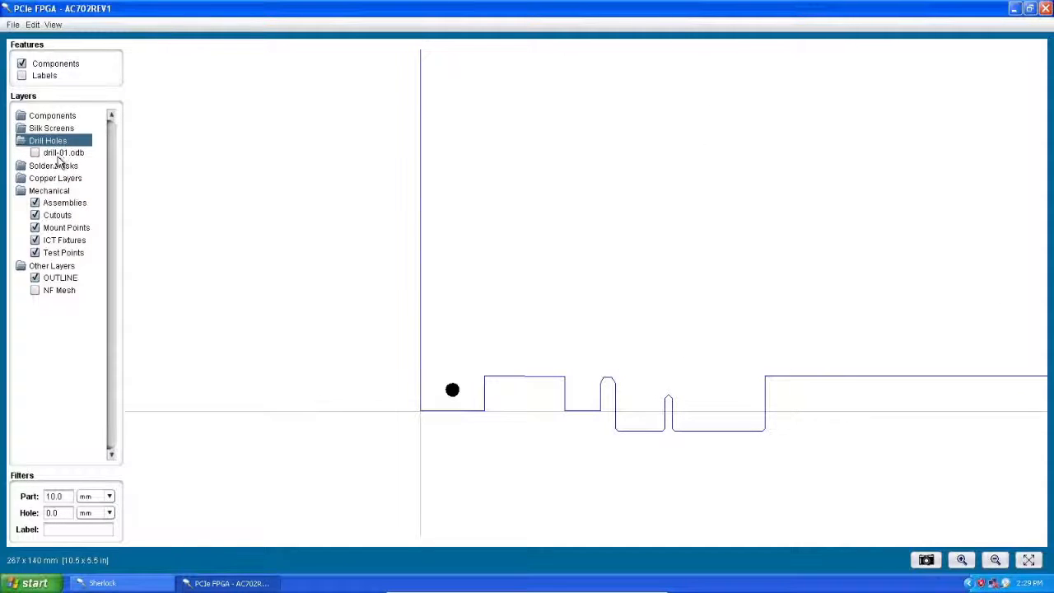
{"action": "left_click", "coordinate": [64, 158]}
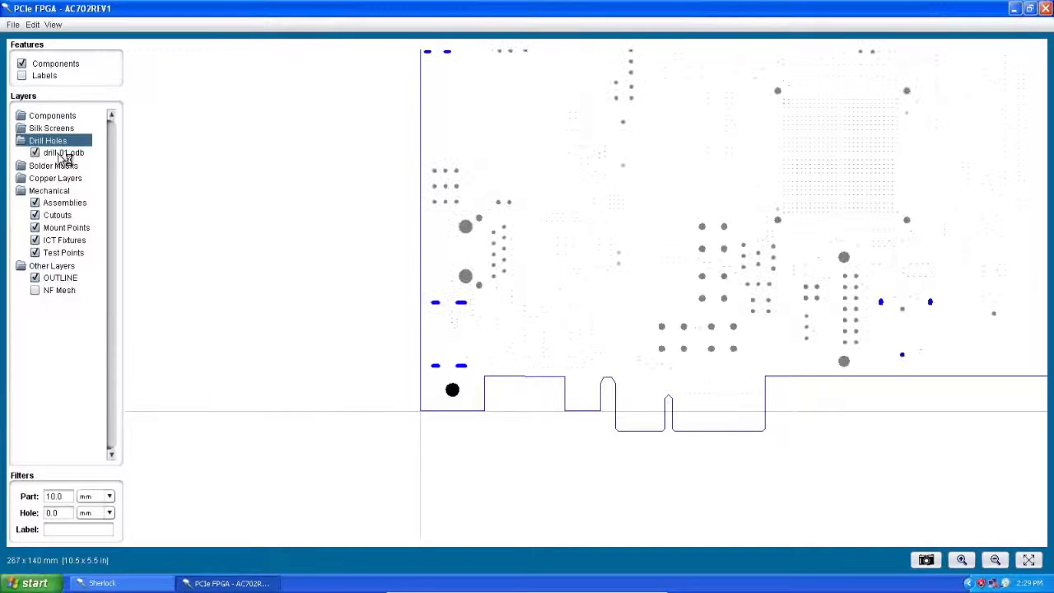
Step: Start editing mount points and check the editing options for the existing mount point at the board's lower-left corner
{"action": "left_click", "coordinate": [33, 26]}
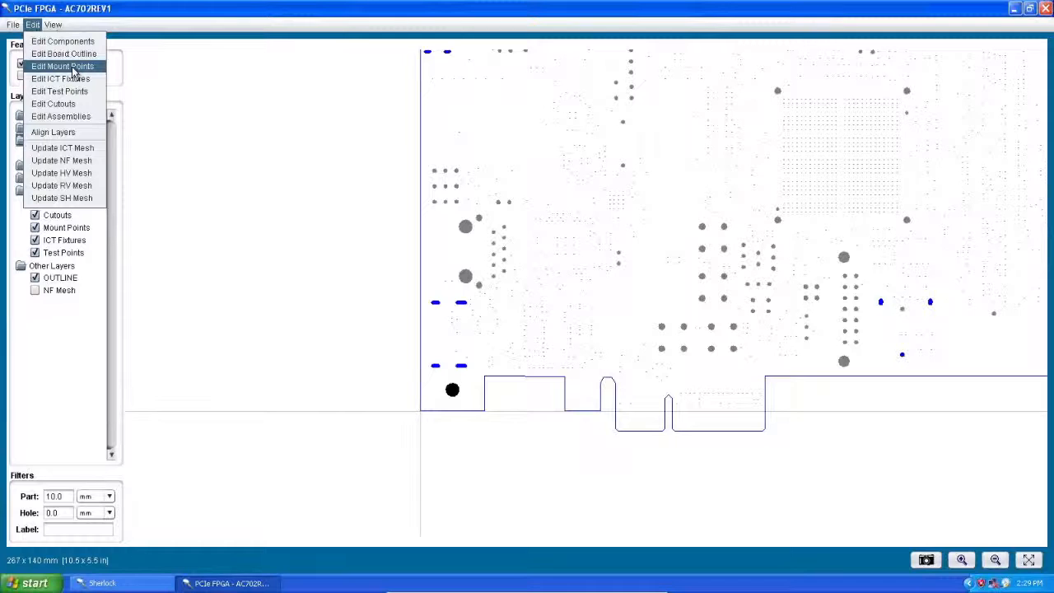
{"action": "left_click", "coordinate": [63, 66]}
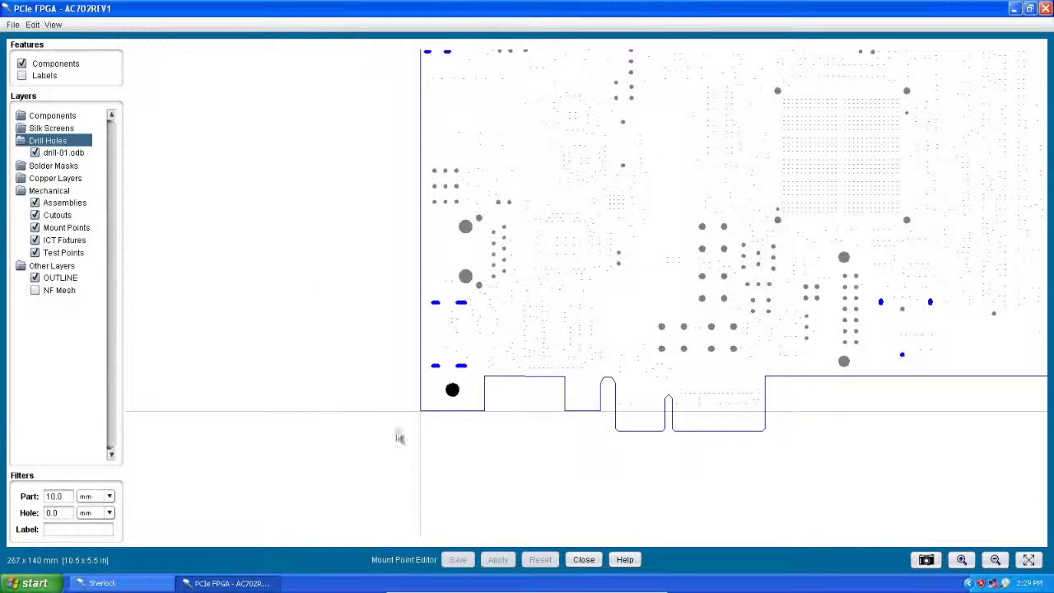
{"action": "right_click", "coordinate": [453, 393]}
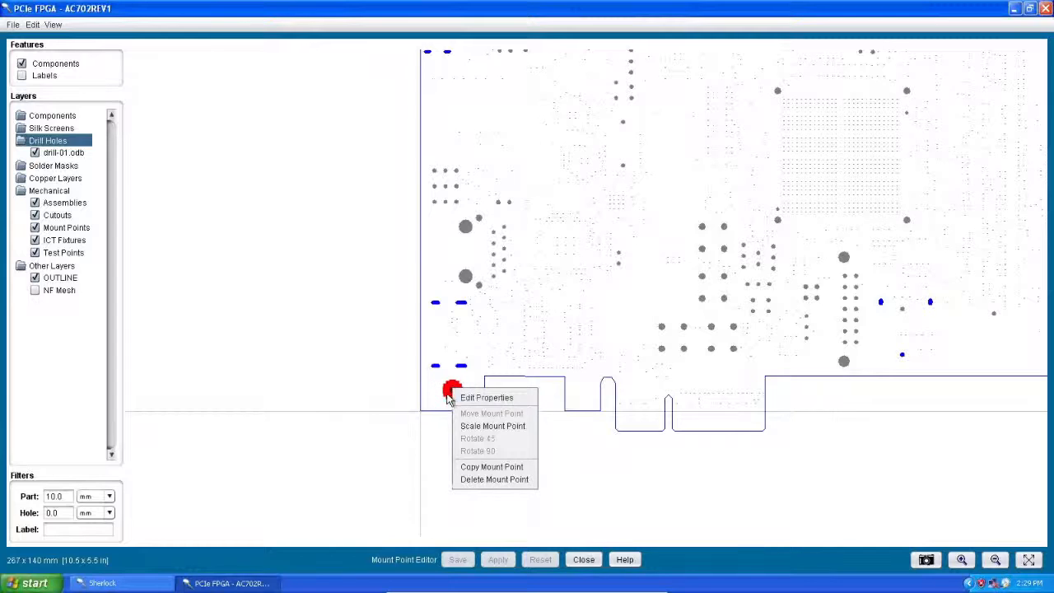
{"action": "left_click", "coordinate": [467, 276]}
{"action": "left_click", "coordinate": [467, 277]}
{"action": "right_click", "coordinate": [467, 277]}
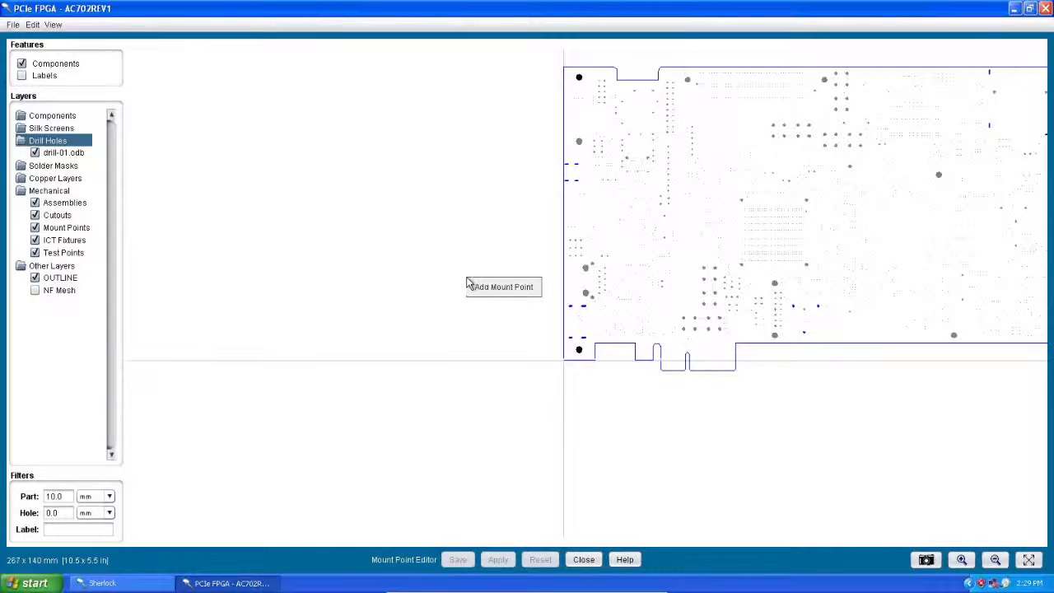
{"action": "left_click", "coordinate": [586, 298]}
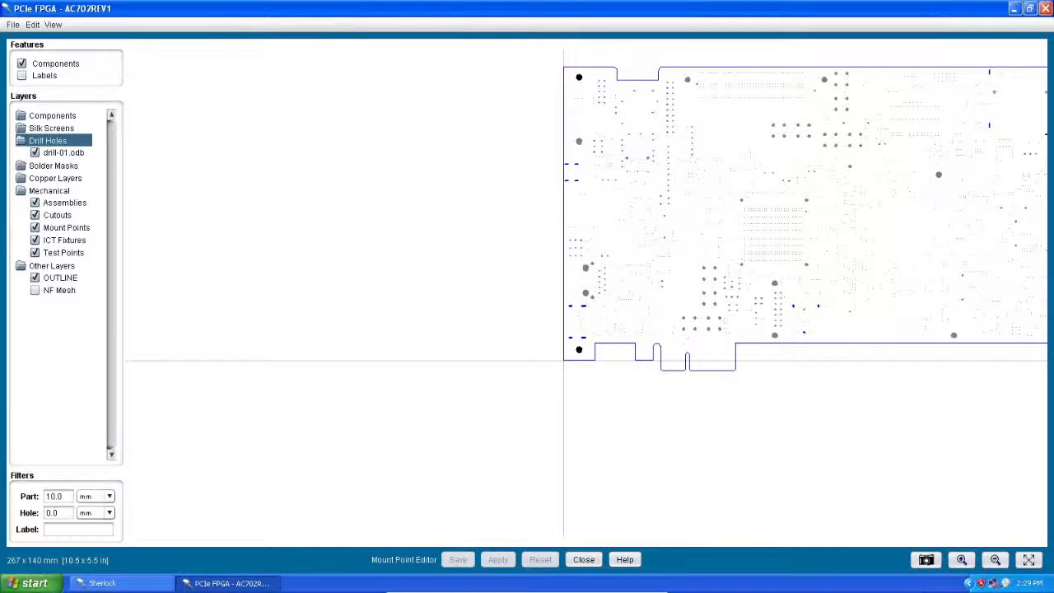
Step: Add a mount point on the lower of the two large drill holes near the board's lower-left corner
{"action": "left_click", "coordinate": [963, 560]}
{"action": "left_click_drag", "start_coordinate": [856, 417], "coordinate": [672, 416]}
{"action": "left_click_drag", "start_coordinate": [624, 229], "coordinate": [630, 519]}
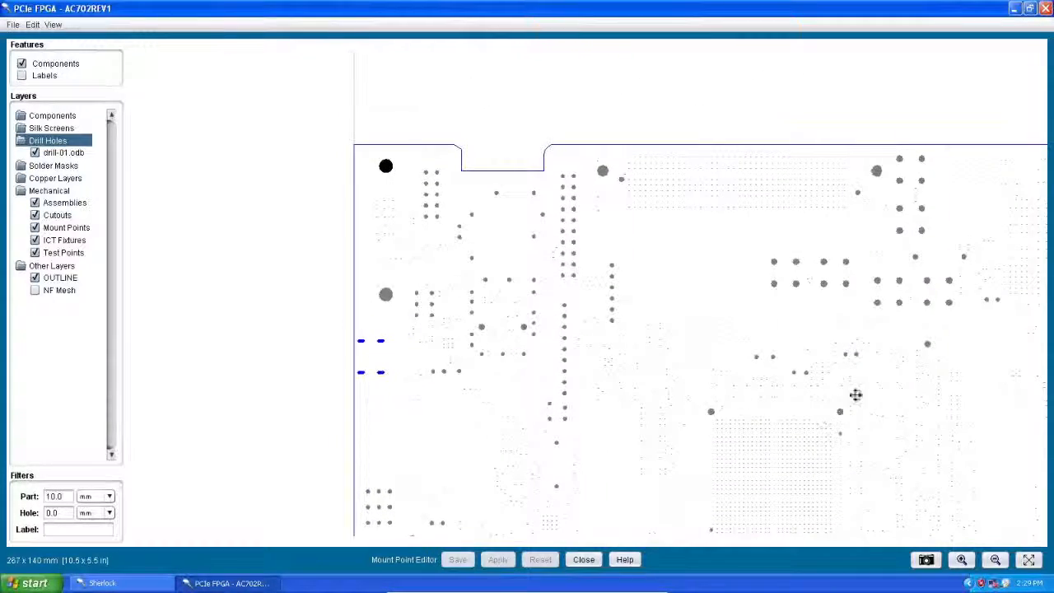
{"action": "left_click_drag", "start_coordinate": [854, 393], "coordinate": [310, 412]}
{"action": "left_click_drag", "start_coordinate": [801, 370], "coordinate": [779, 159]}
{"action": "left_click_drag", "start_coordinate": [703, 356], "coordinate": [868, 314]}
{"action": "left_click_drag", "start_coordinate": [414, 307], "coordinate": [709, 293]}
{"action": "left_click_drag", "start_coordinate": [545, 328], "coordinate": [646, 297]}
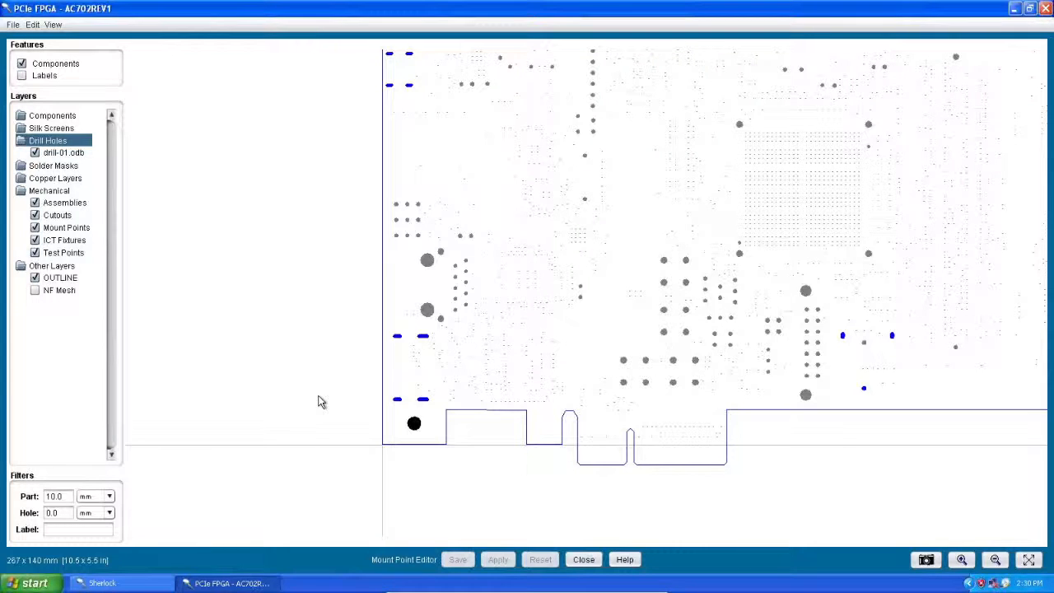
{"action": "left_click", "coordinate": [427, 311]}
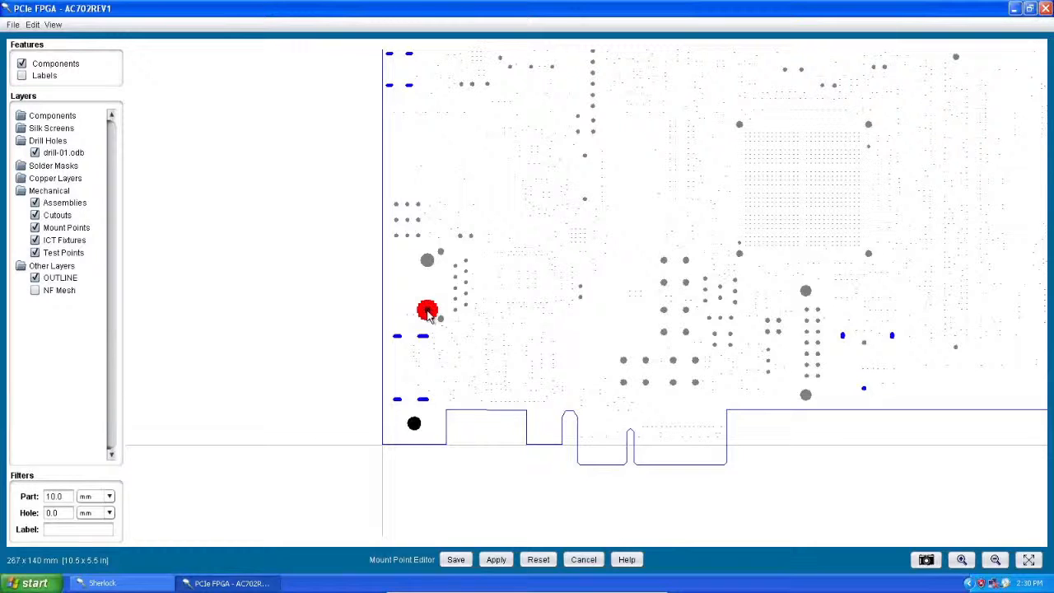
Step: Try to move the new circular mount point away from its drill hole
{"action": "right_click", "coordinate": [427, 315]}
{"action": "left_click", "coordinate": [392, 314]}
{"action": "left_click_drag", "start_coordinate": [430, 315], "coordinate": [329, 413]}
{"action": "left_click", "coordinate": [353, 344]}
Step: Add a rectangular mount hole 10 mm long and 5 mm wide, centred at X 58.6 and Y 53.6
{"action": "right_click", "coordinate": [635, 219]}
{"action": "left_click", "coordinate": [651, 222]}
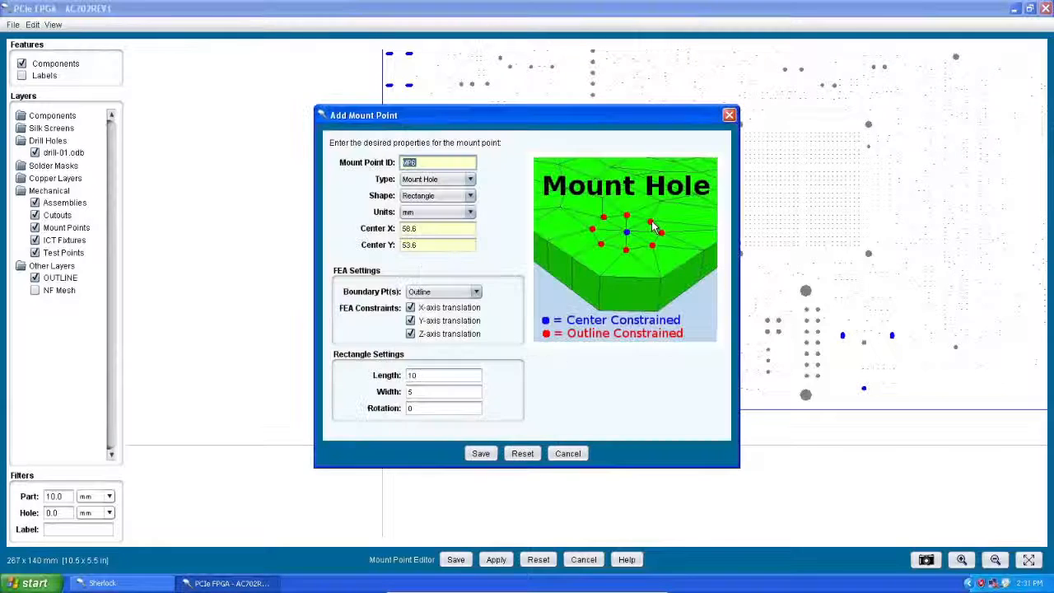
{"action": "left_click", "coordinate": [485, 453]}
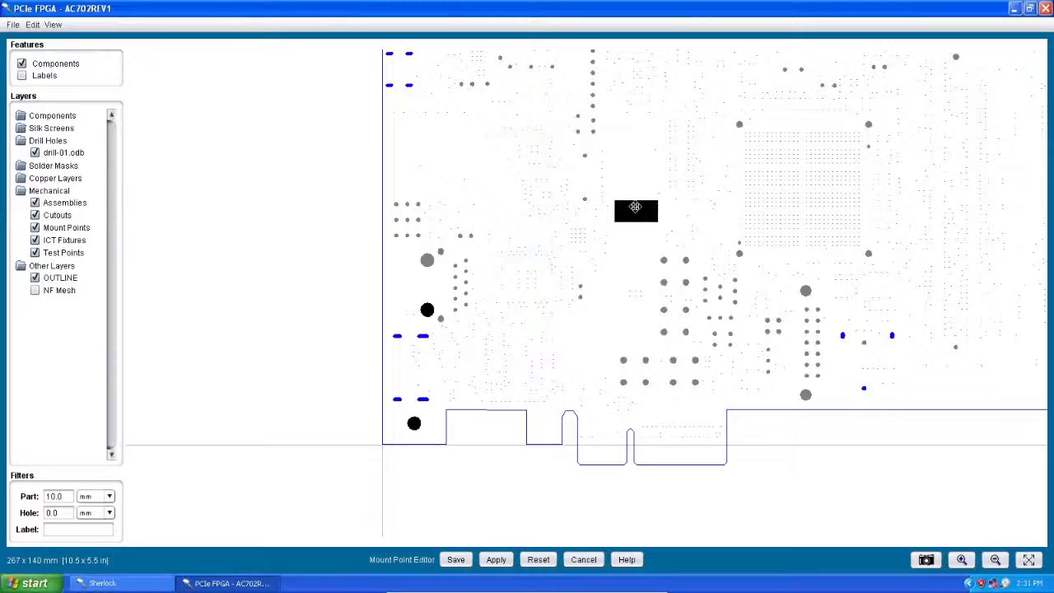
Step: Move the rectangular mount point onto the upper of the two large drill holes near the board's left edge
{"action": "right_click", "coordinate": [631, 210]}
{"action": "left_click", "coordinate": [636, 192]}
{"action": "left_click_drag", "start_coordinate": [636, 212], "coordinate": [428, 260]}
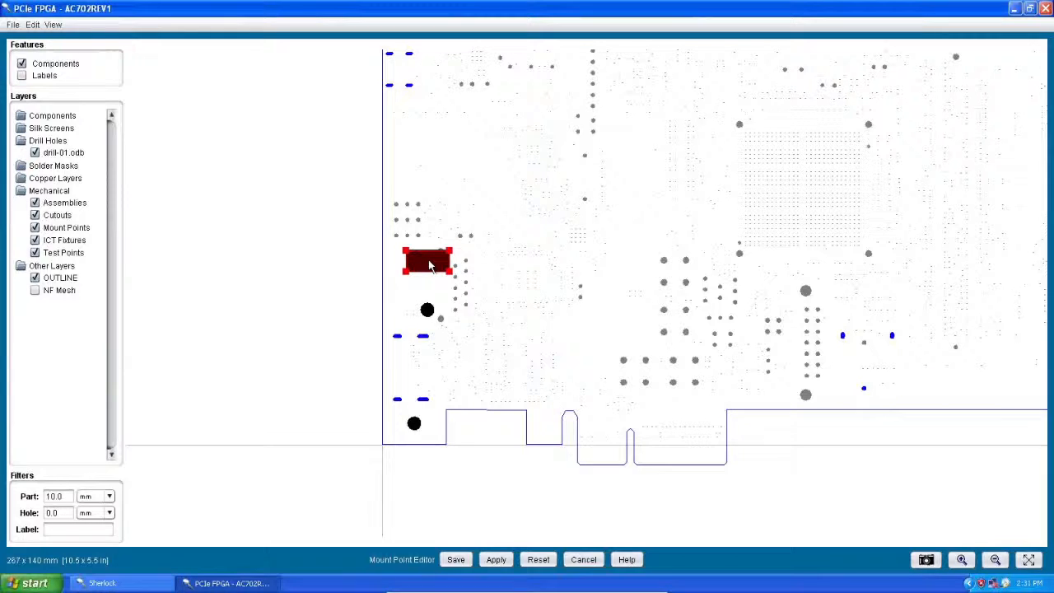
Step: Delete the rectangular mount point
{"action": "right_click", "coordinate": [429, 263]}
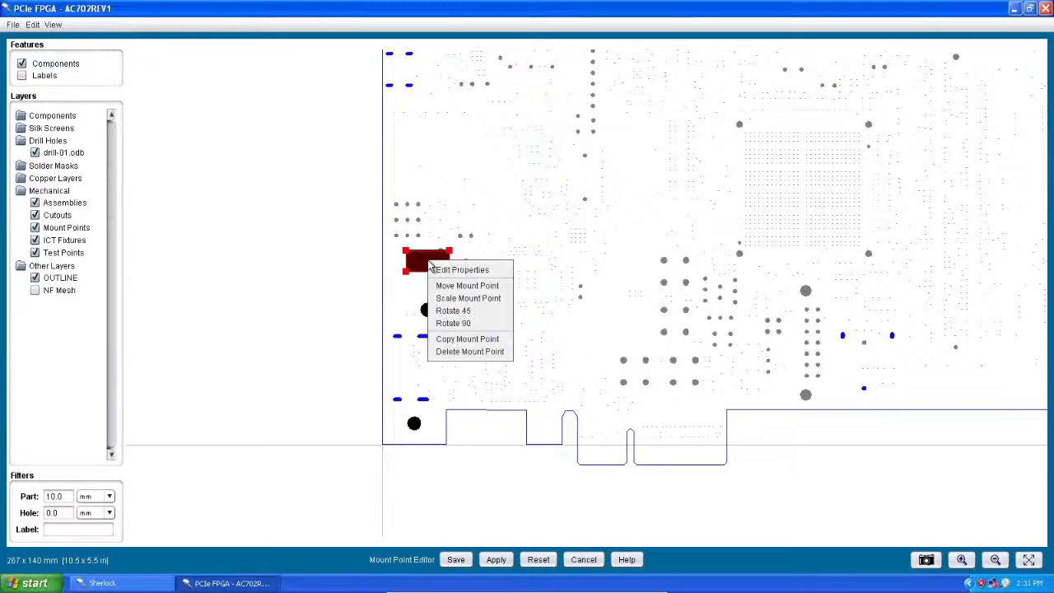
{"action": "left_click", "coordinate": [455, 352]}
{"action": "left_click", "coordinate": [598, 316]}
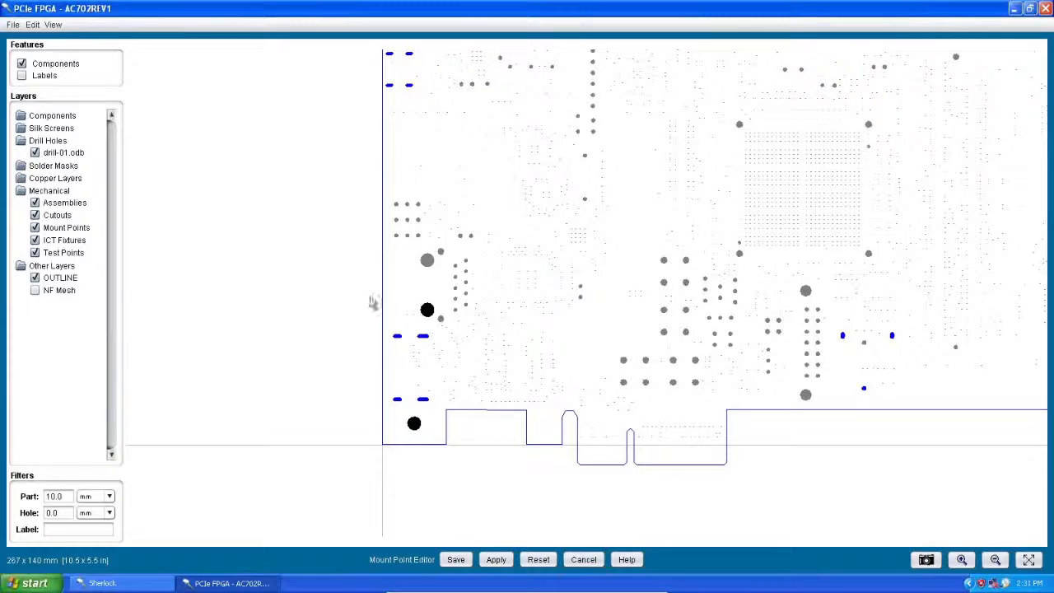
Step: Open the properties of the mount point on the large drill hole, review its type choices, and keep its boundary points at Outline
{"action": "right_click", "coordinate": [429, 316]}
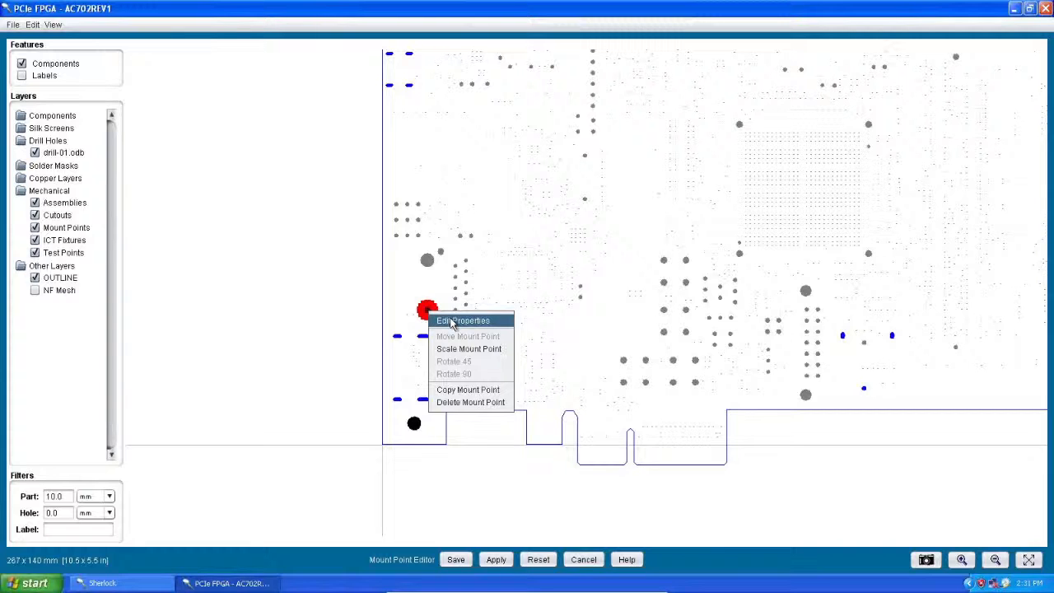
{"action": "left_click", "coordinate": [452, 322]}
{"action": "left_click_drag", "start_coordinate": [654, 115], "coordinate": [748, 95]}
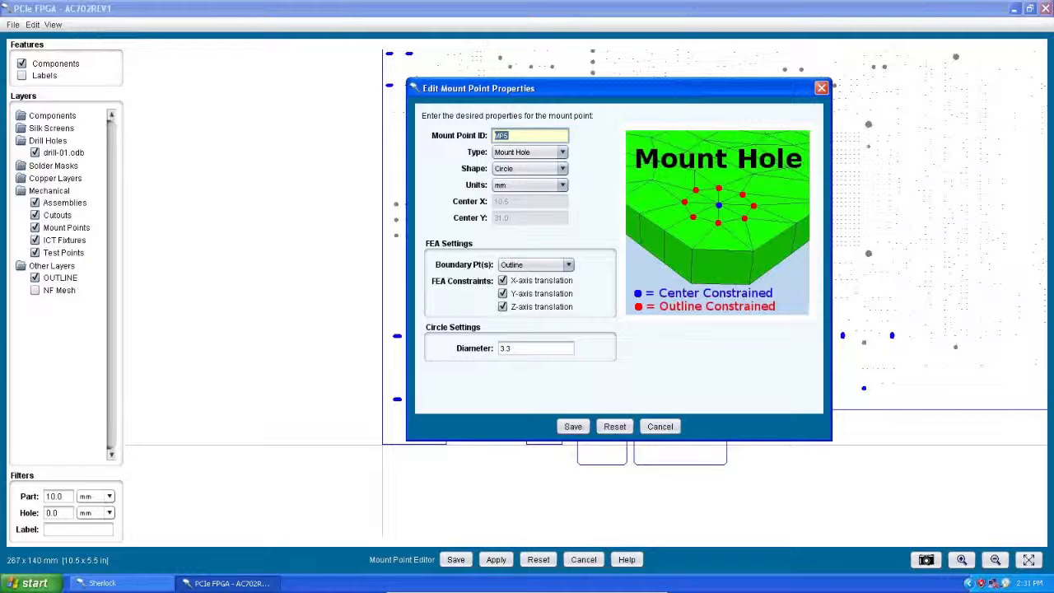
{"action": "left_click", "coordinate": [562, 153]}
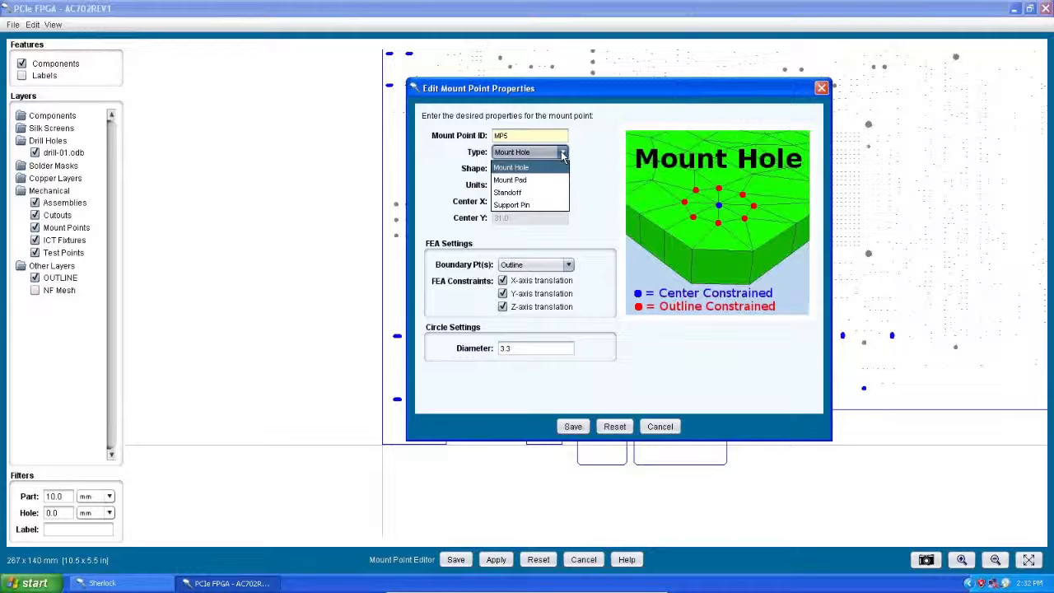
{"action": "left_click", "coordinate": [613, 167]}
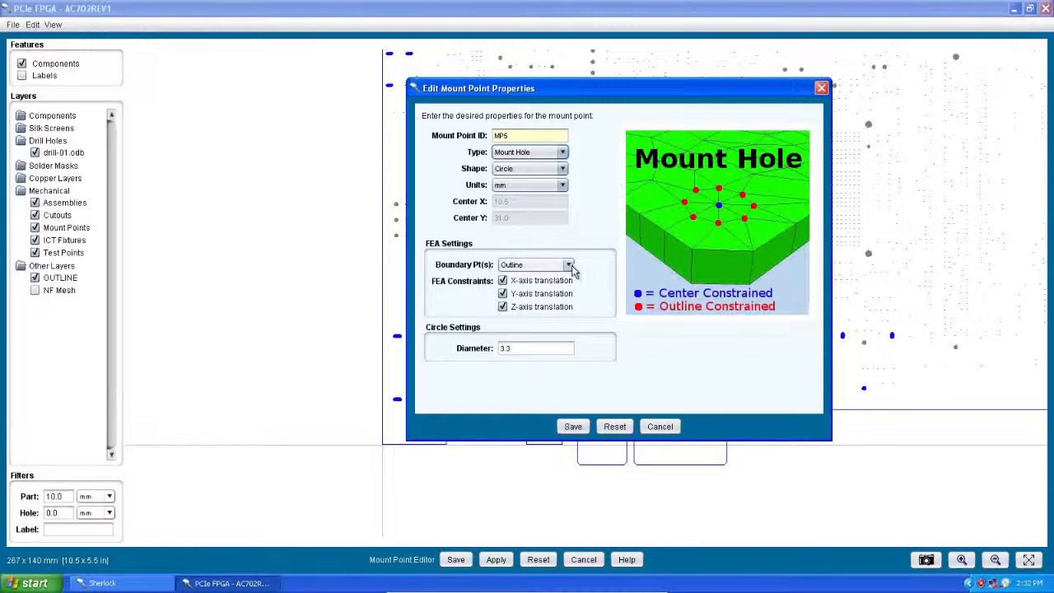
{"action": "left_click", "coordinate": [569, 265]}
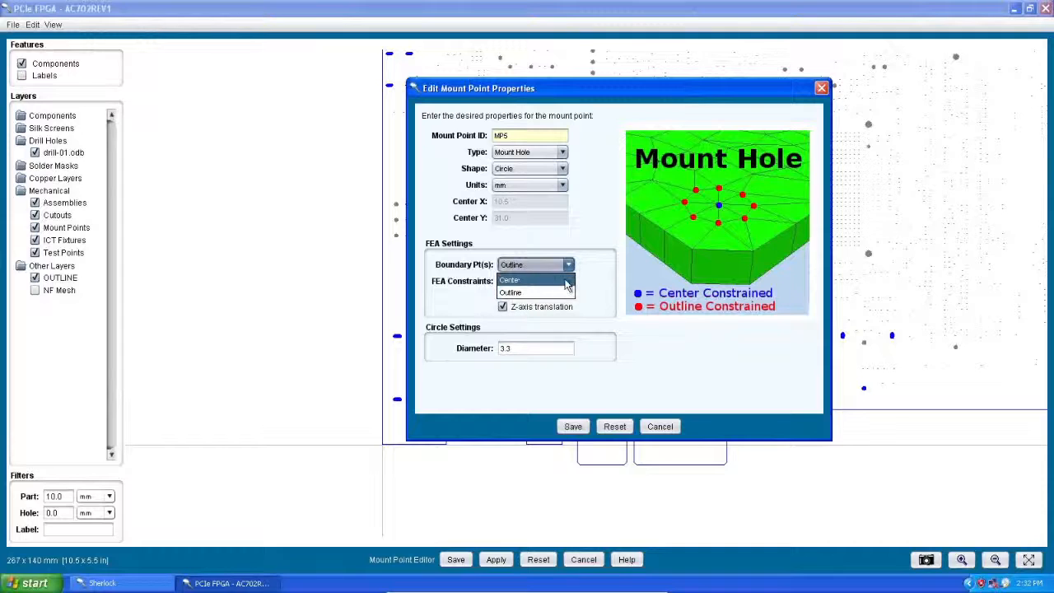
{"action": "left_click", "coordinate": [567, 294]}
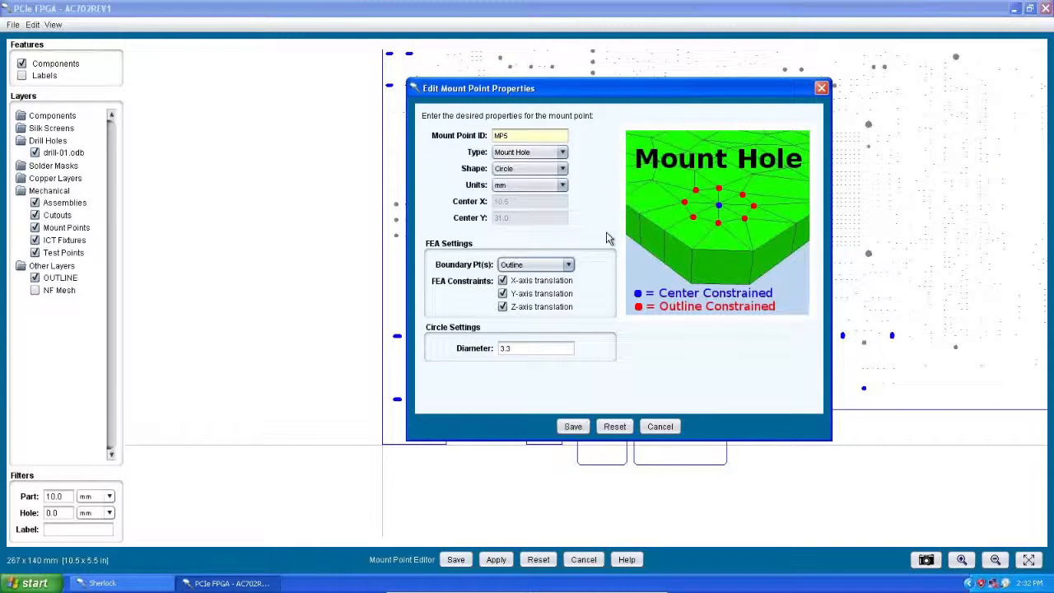
Step: Switch the mount point's type to Mount Pad and review its board side and material choices
{"action": "left_click", "coordinate": [560, 152]}
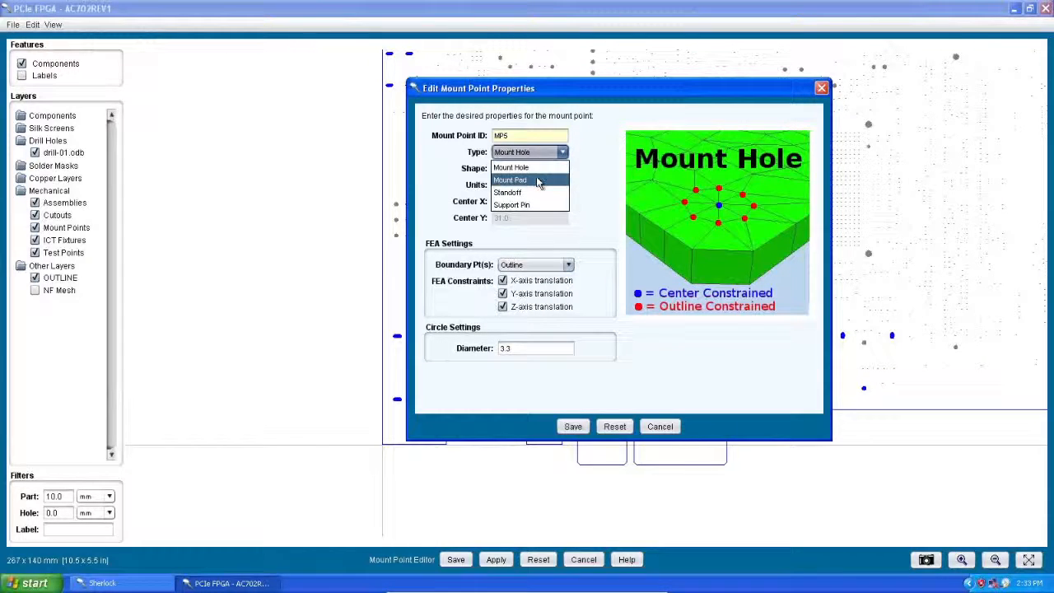
{"action": "left_click", "coordinate": [536, 179]}
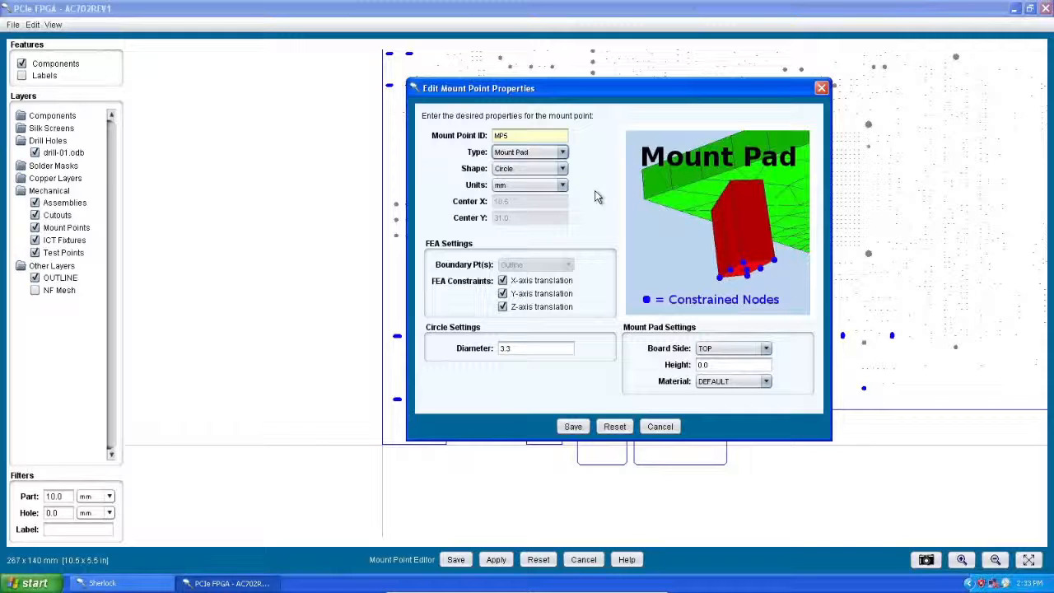
{"action": "left_click", "coordinate": [767, 350]}
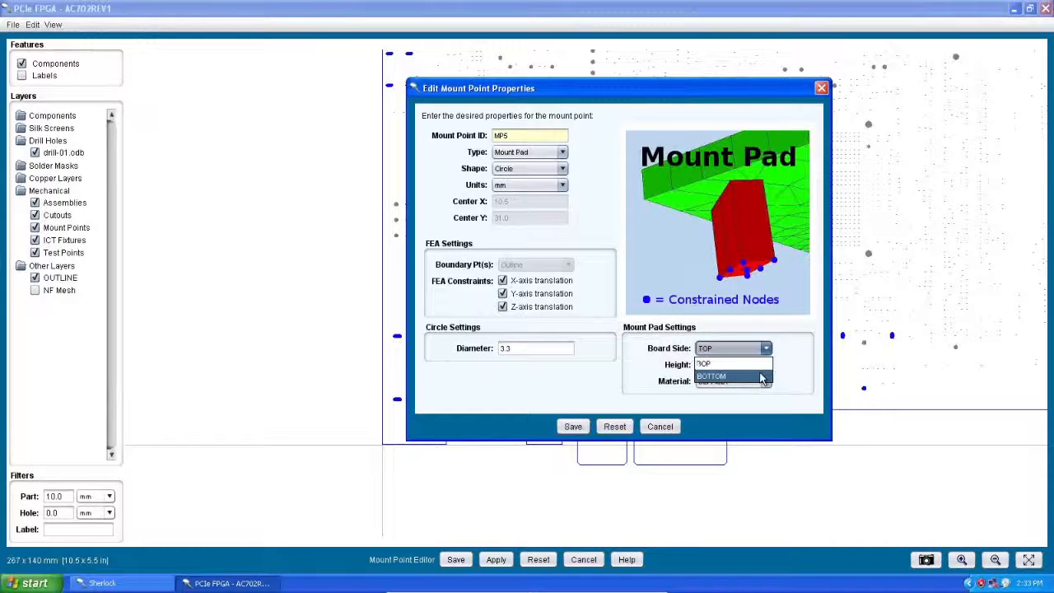
{"action": "left_click", "coordinate": [799, 364]}
{"action": "left_click", "coordinate": [766, 381]}
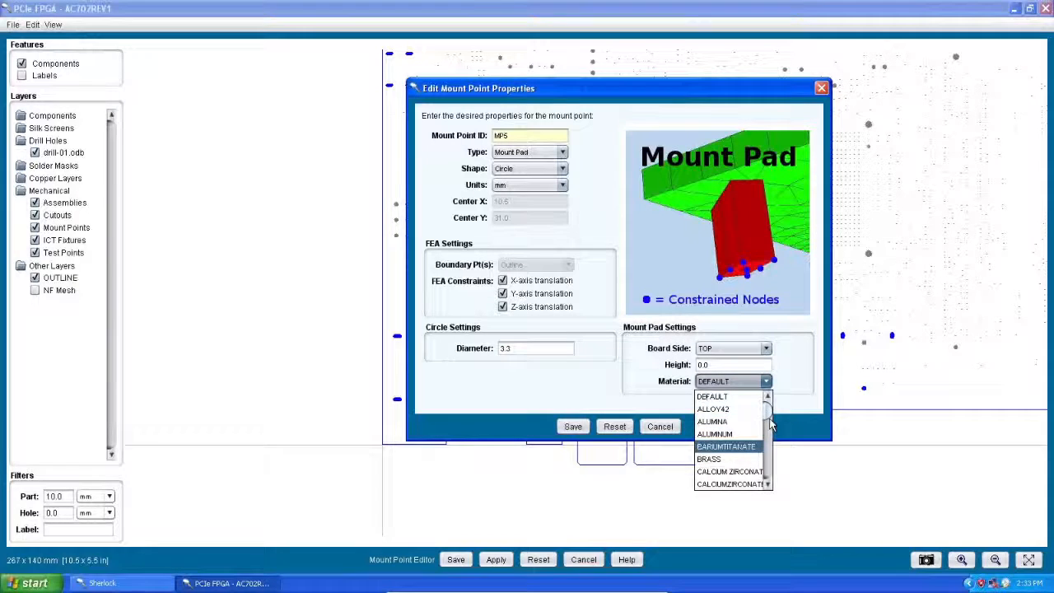
{"action": "left_click_drag", "start_coordinate": [767, 415], "coordinate": [769, 429]}
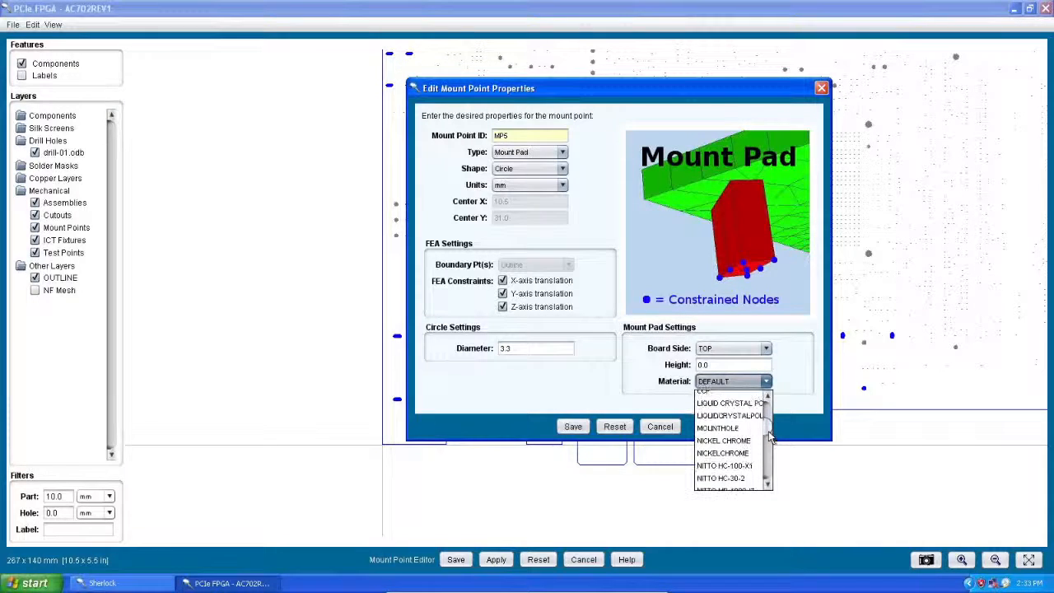
{"action": "left_click_drag", "start_coordinate": [767, 429], "coordinate": [774, 463]}
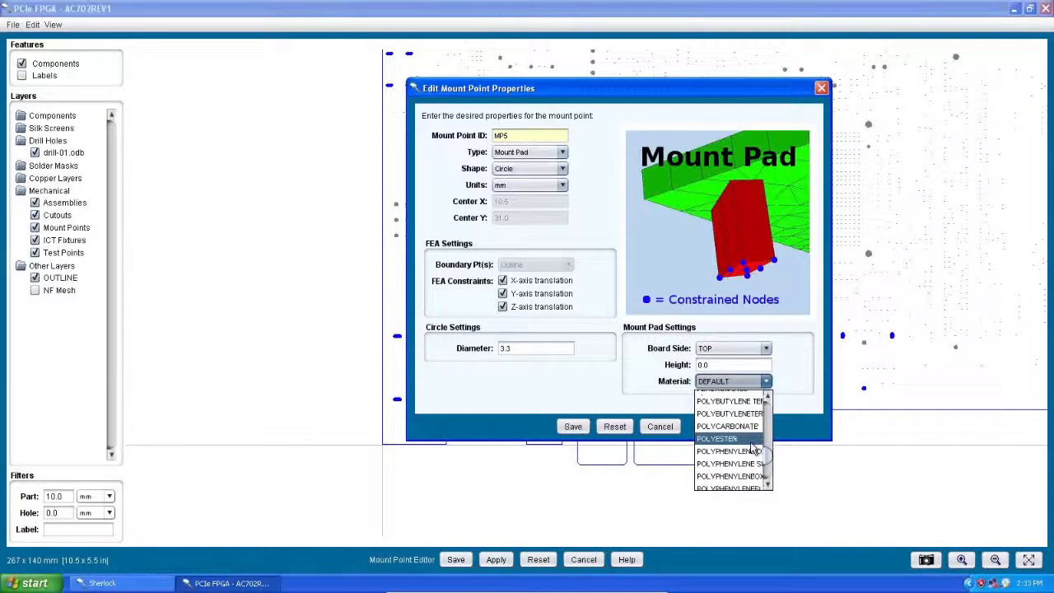
{"action": "left_click", "coordinate": [793, 383]}
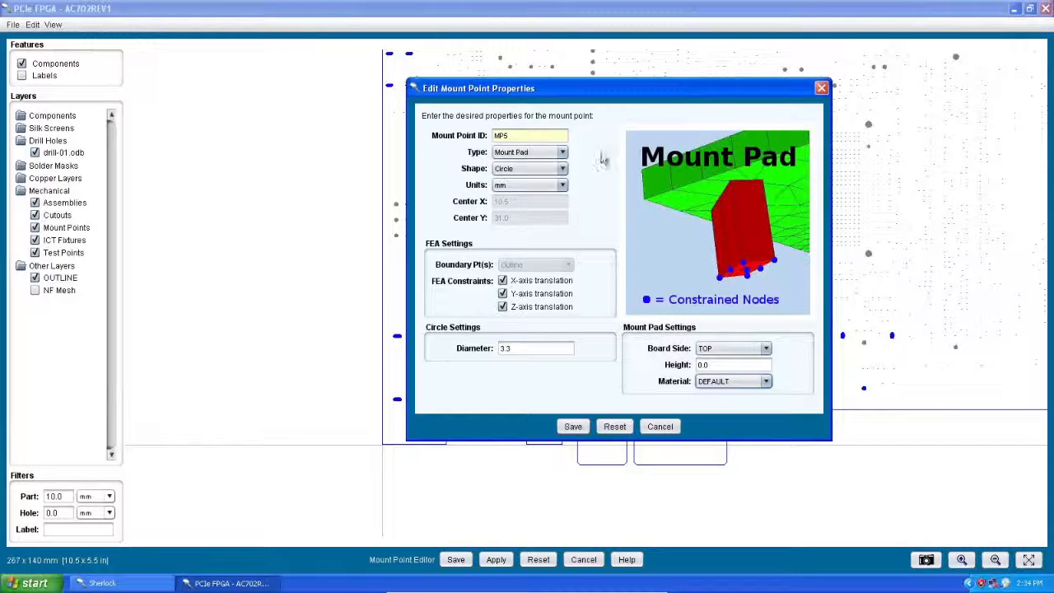
Step: Switch the mount point's type to Standoff and to Support Pin to review the settings each one offers
{"action": "left_click", "coordinate": [562, 153]}
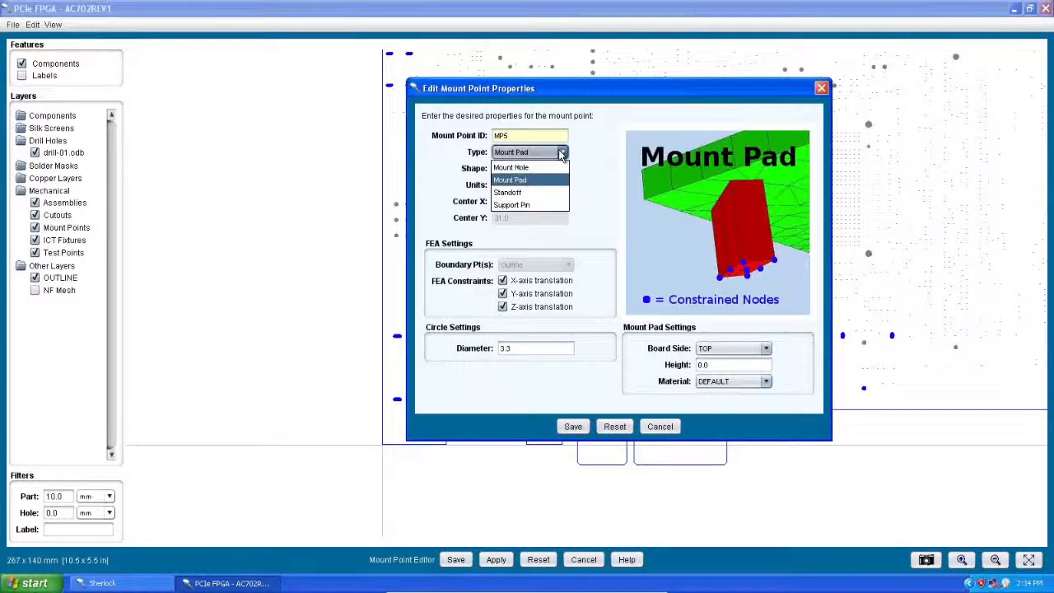
{"action": "left_click", "coordinate": [531, 192]}
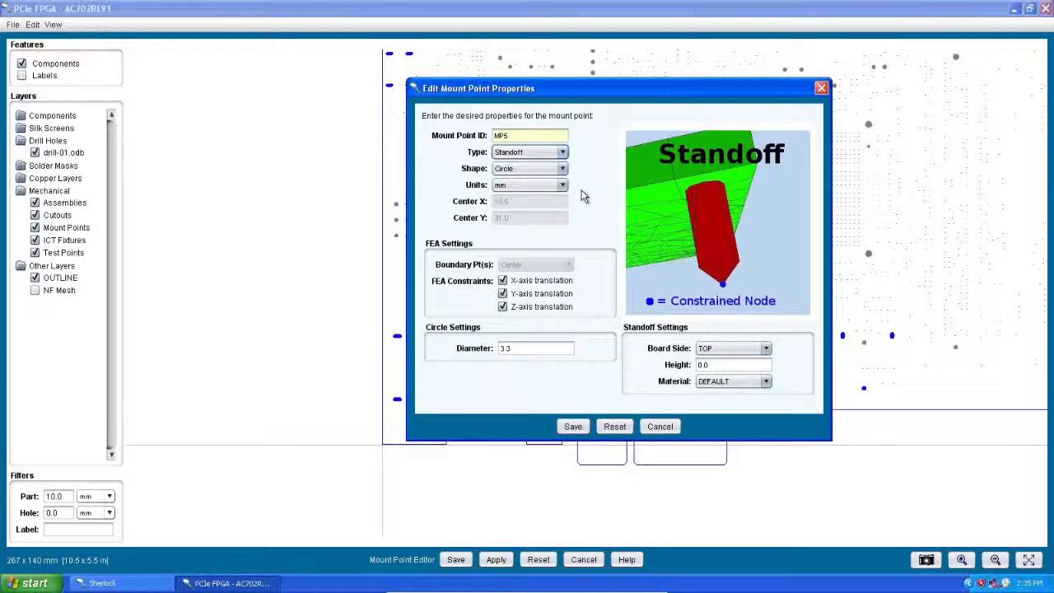
{"action": "left_click", "coordinate": [561, 152]}
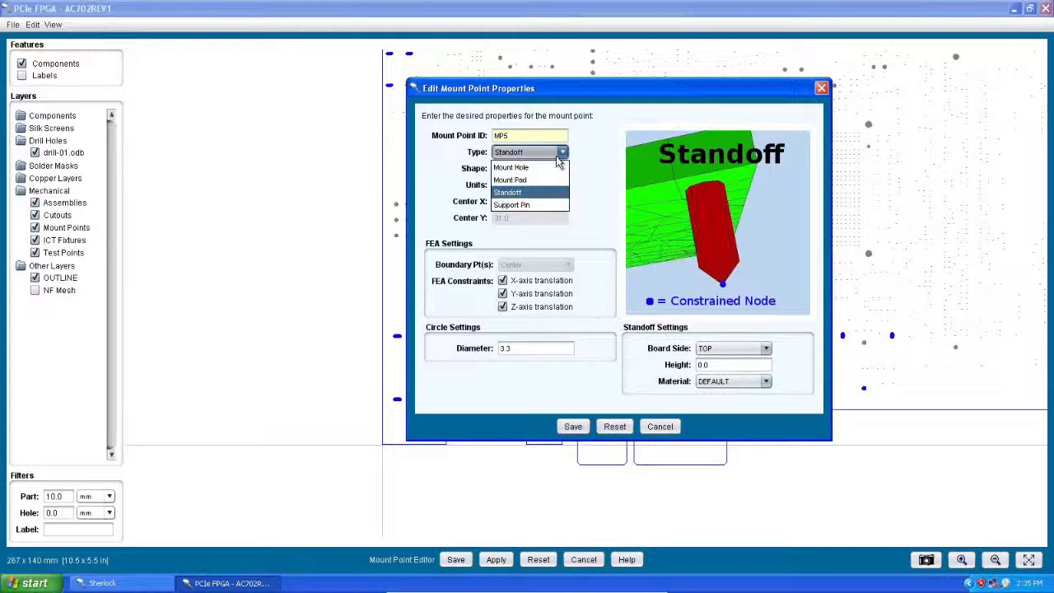
{"action": "left_click", "coordinate": [539, 205]}
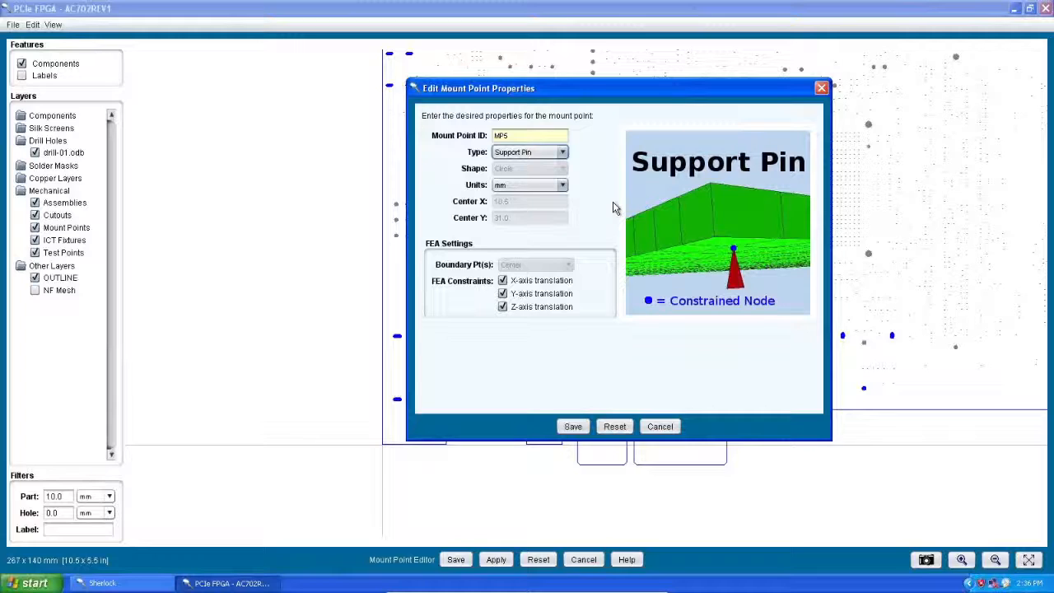
{"action": "left_click", "coordinate": [563, 152]}
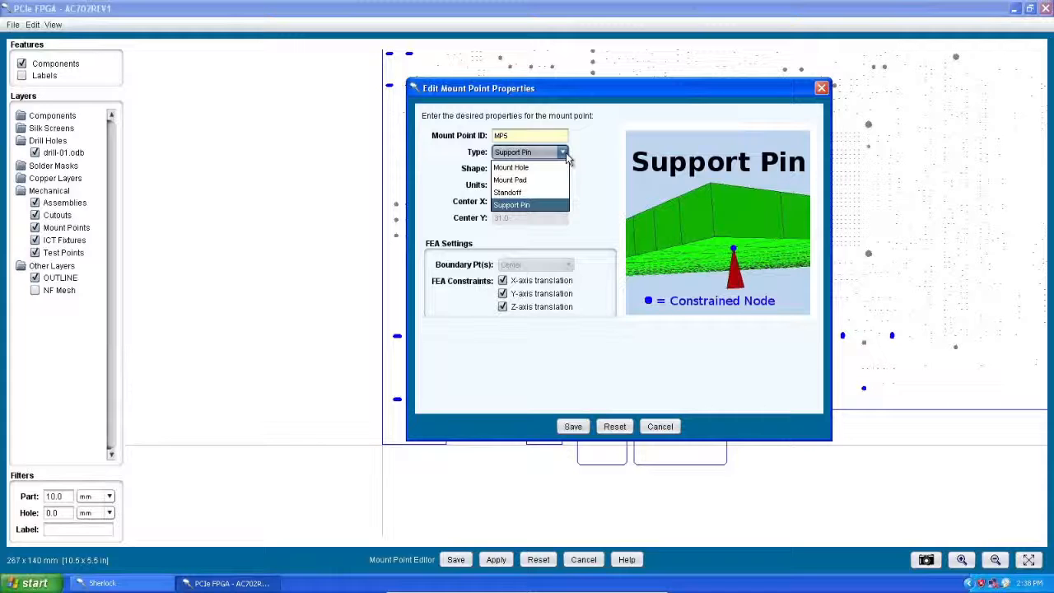
{"action": "left_click", "coordinate": [655, 338]}
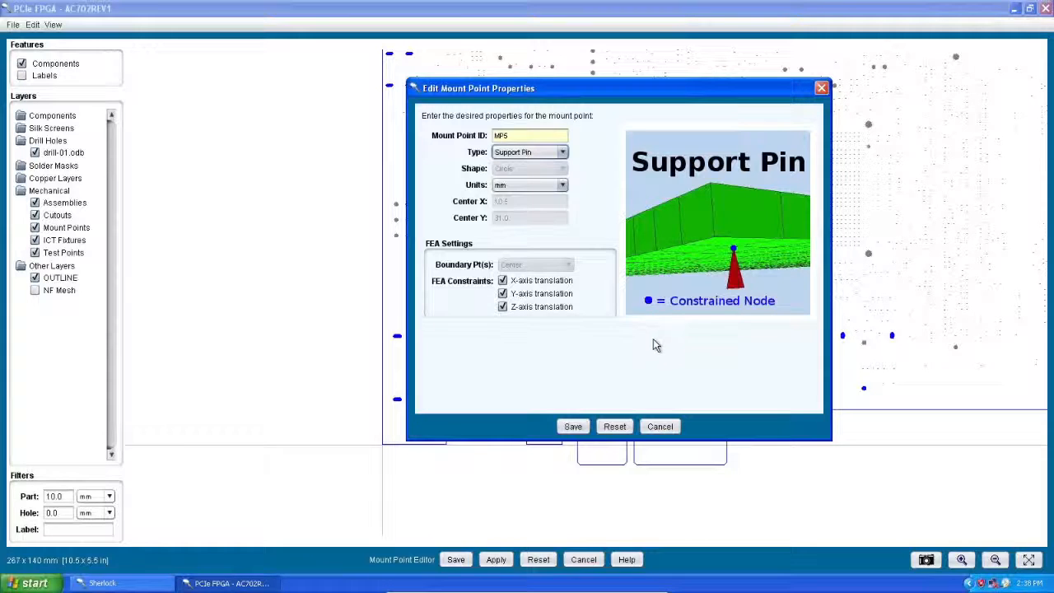
Step: Set the mount point's type to Mount Hole with boundary points at Outline, and save its properties
{"action": "left_click", "coordinate": [562, 152]}
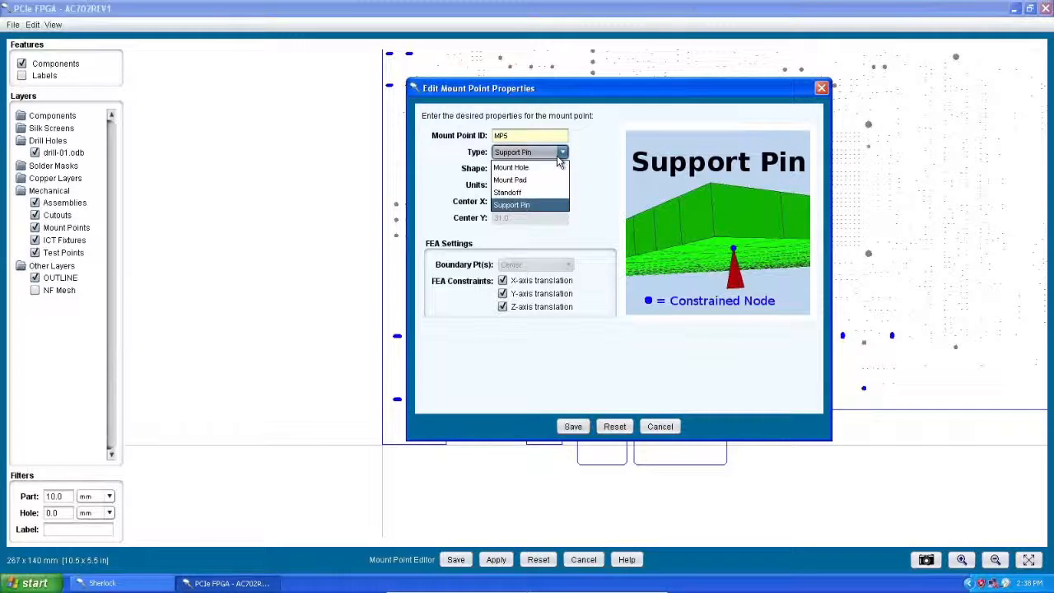
{"action": "left_click", "coordinate": [527, 168]}
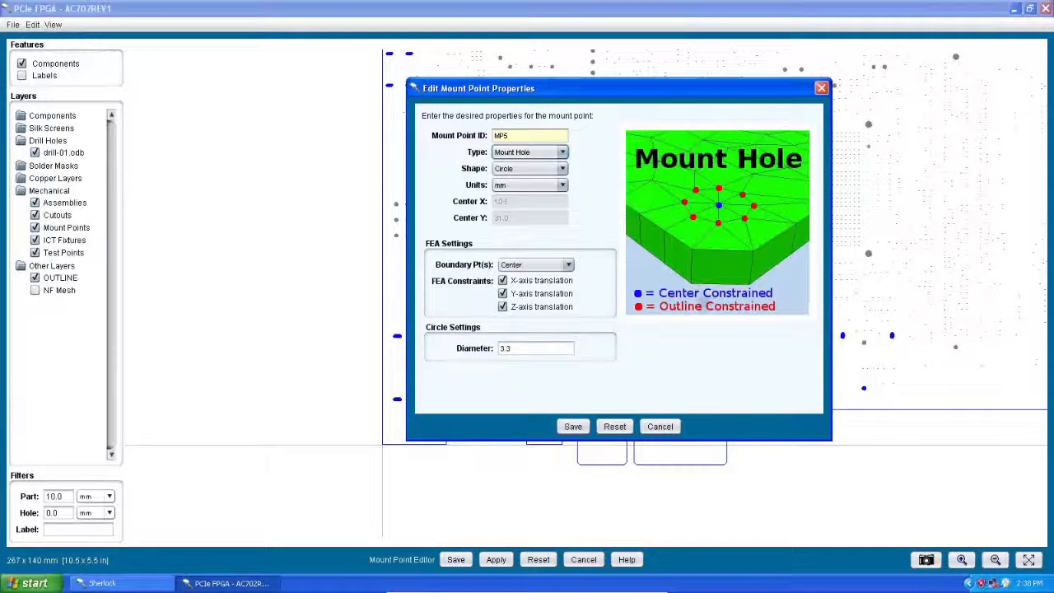
{"action": "left_click", "coordinate": [569, 266]}
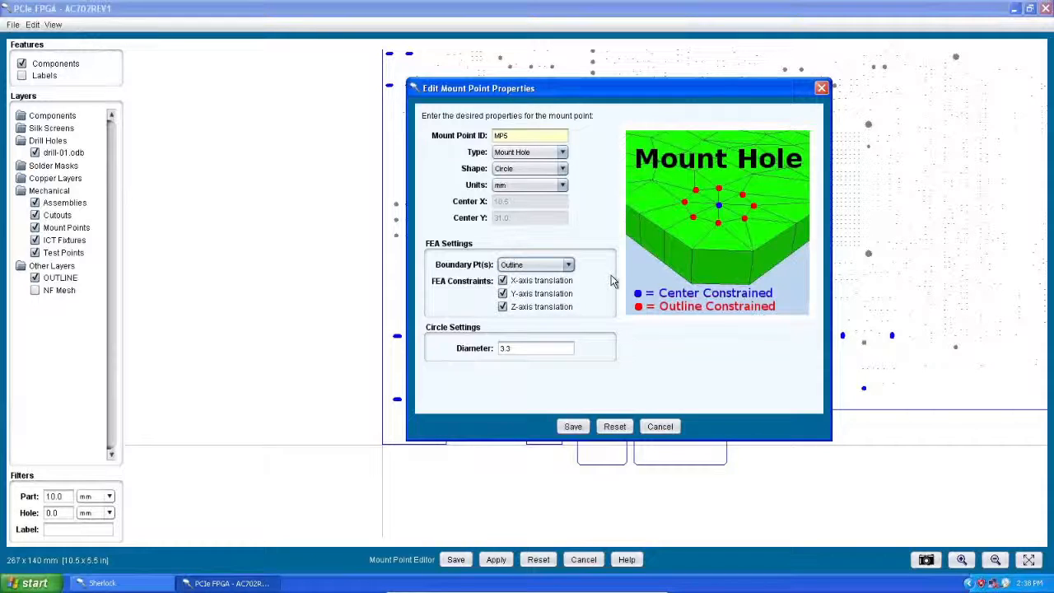
{"action": "left_click", "coordinate": [574, 428]}
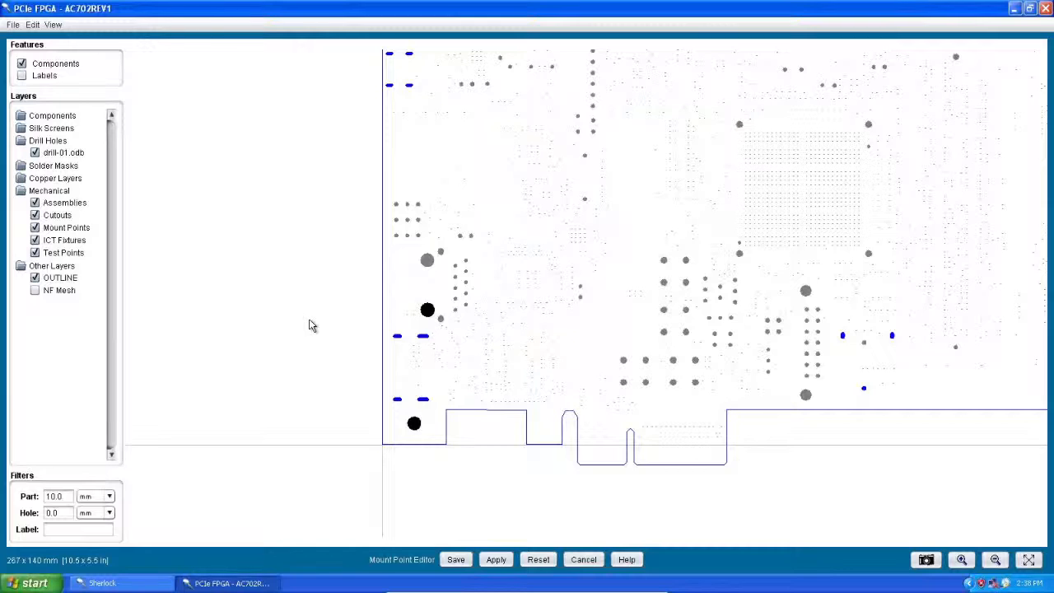
{"action": "right_click", "coordinate": [427, 317]}
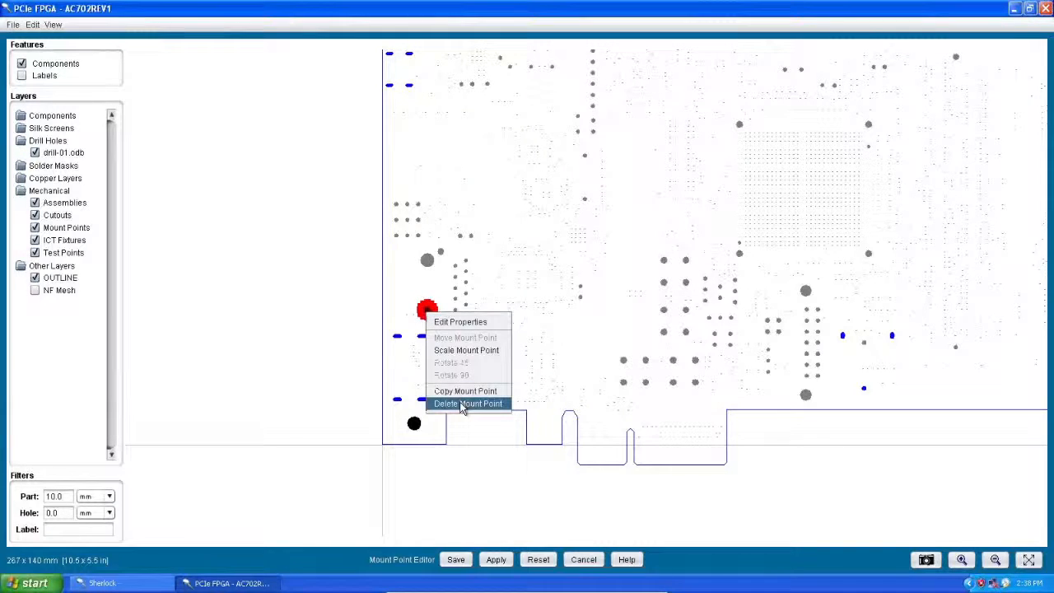
{"action": "left_click", "coordinate": [346, 305]}
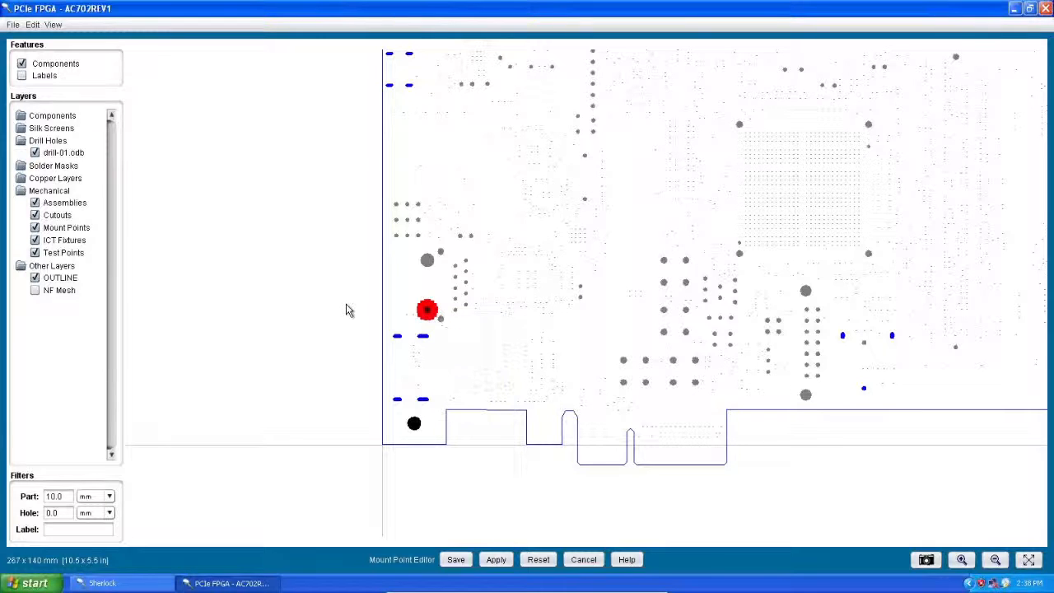
{"action": "left_click", "coordinate": [346, 310]}
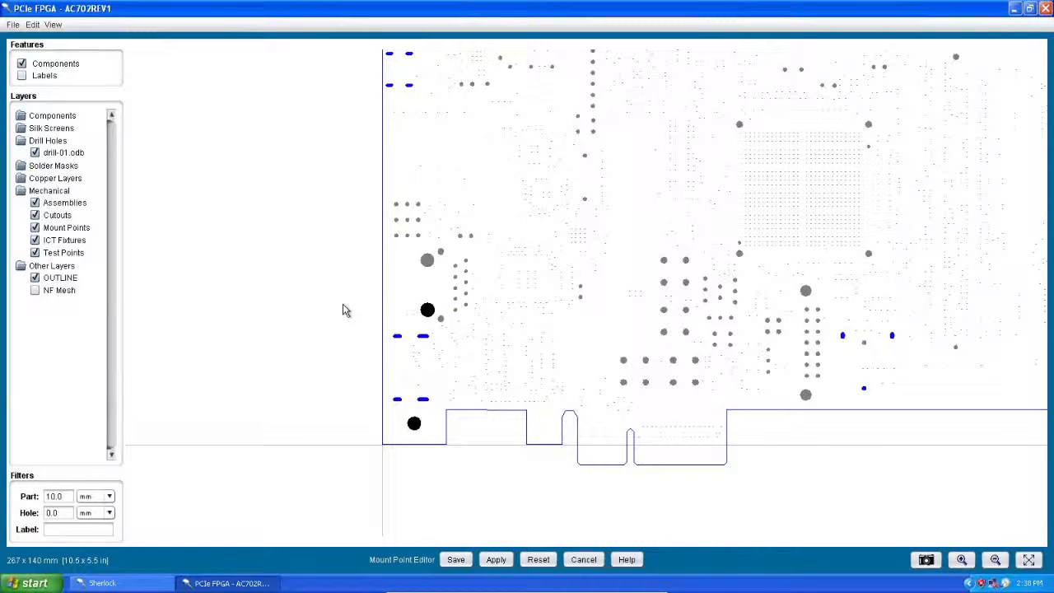
{"action": "left_click_drag", "start_coordinate": [336, 250], "coordinate": [567, 393]}
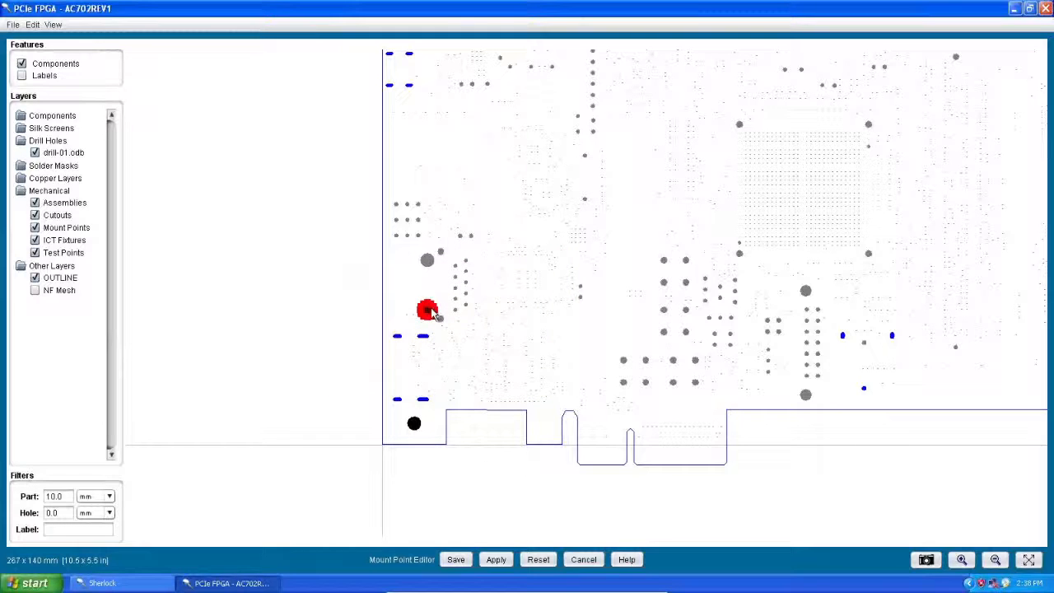
{"action": "right_click", "coordinate": [431, 313]}
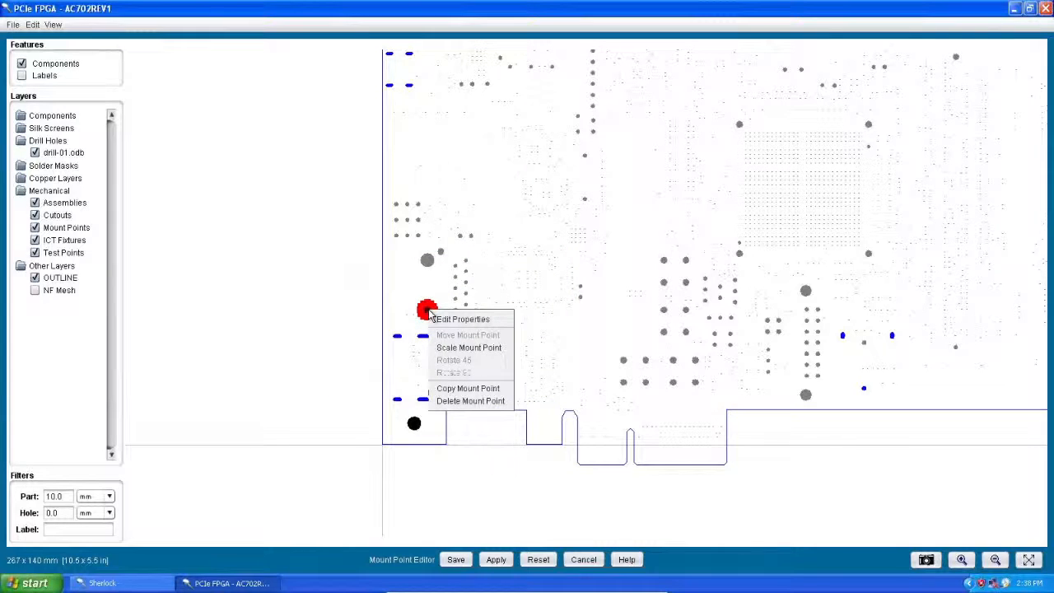
{"action": "left_click", "coordinate": [517, 481]}
{"action": "left_click", "coordinate": [517, 481]}
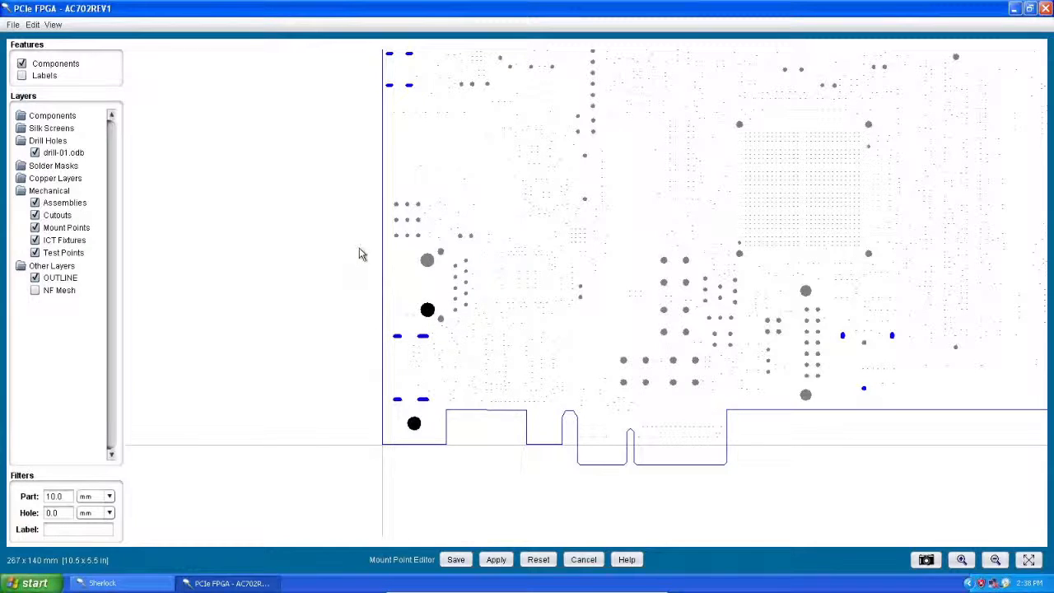
Step: Delete the mount point on the lower of the two large drill holes near the board's left edge, and apply the change
{"action": "left_click_drag", "start_coordinate": [359, 248], "coordinate": [499, 355]}
{"action": "right_click", "coordinate": [427, 309]}
{"action": "left_click", "coordinate": [469, 400]}
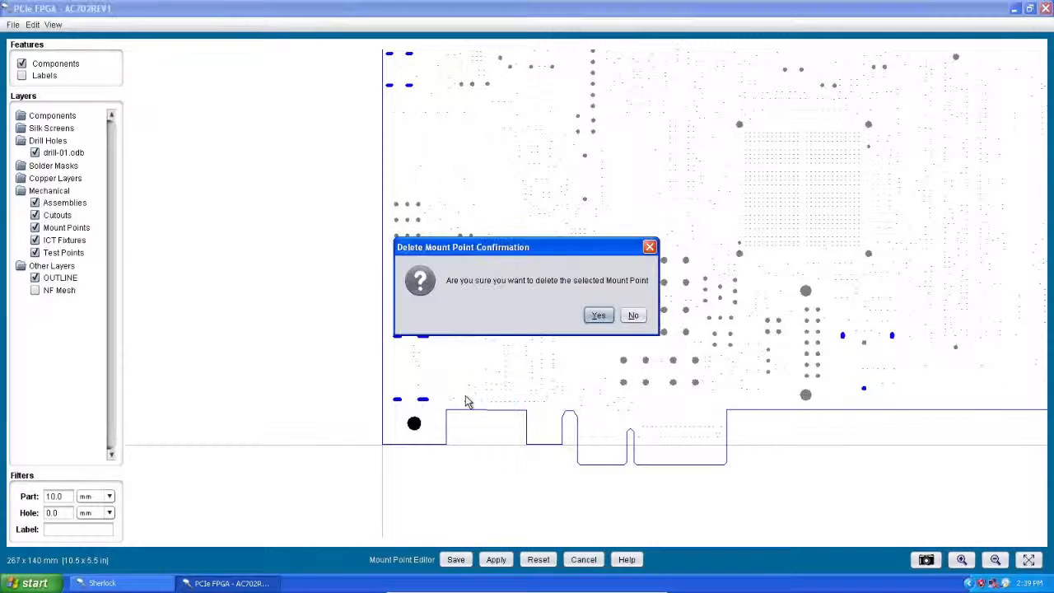
{"action": "left_click", "coordinate": [598, 317]}
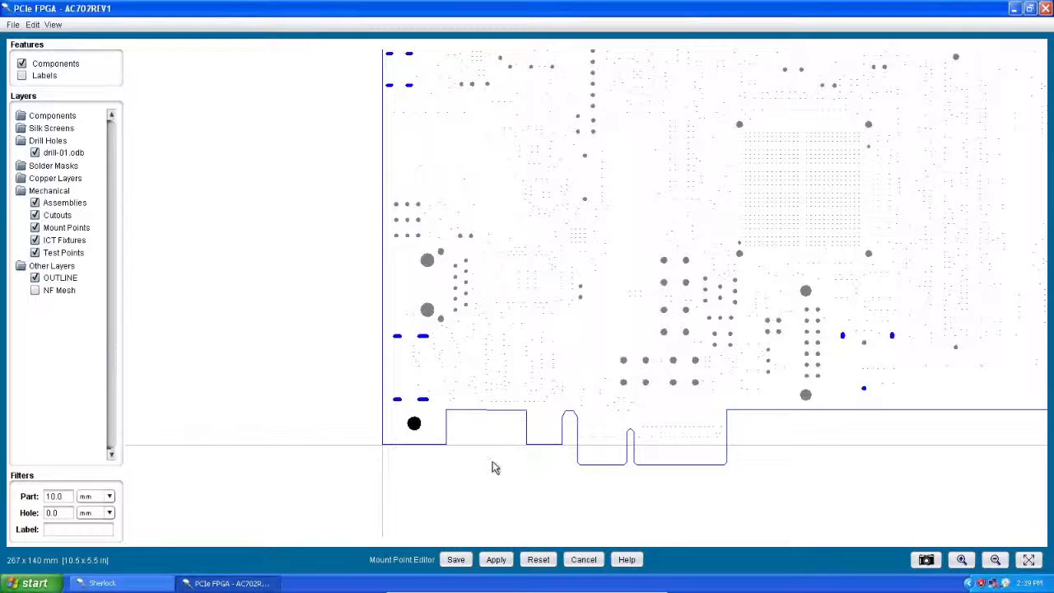
{"action": "left_click", "coordinate": [496, 560]}
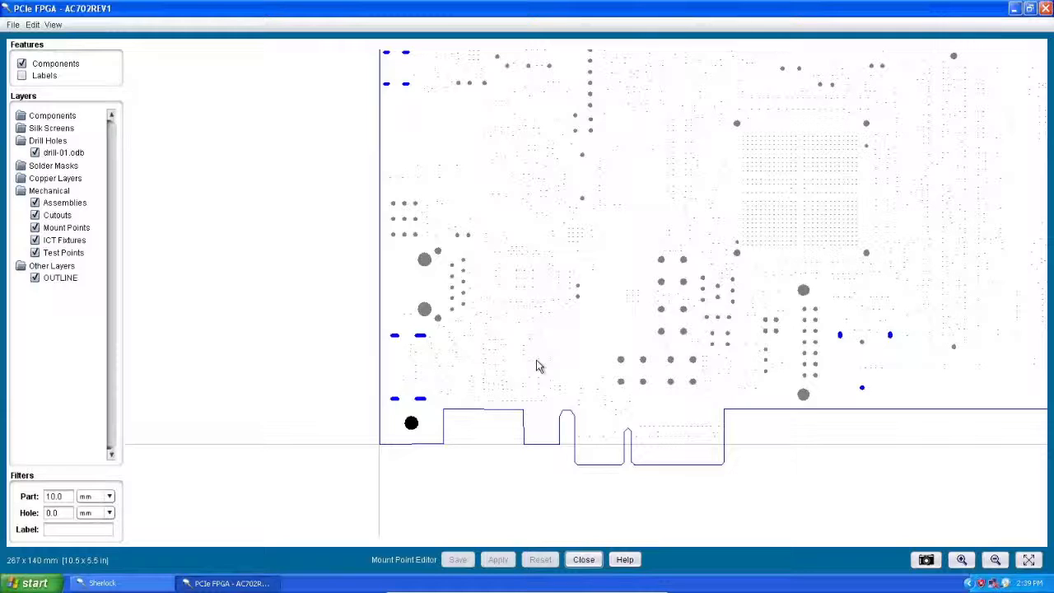
Step: Create a mount point from the lower of the two large drill holes near the board's left edge again and keep it
{"action": "left_click", "coordinate": [425, 311]}
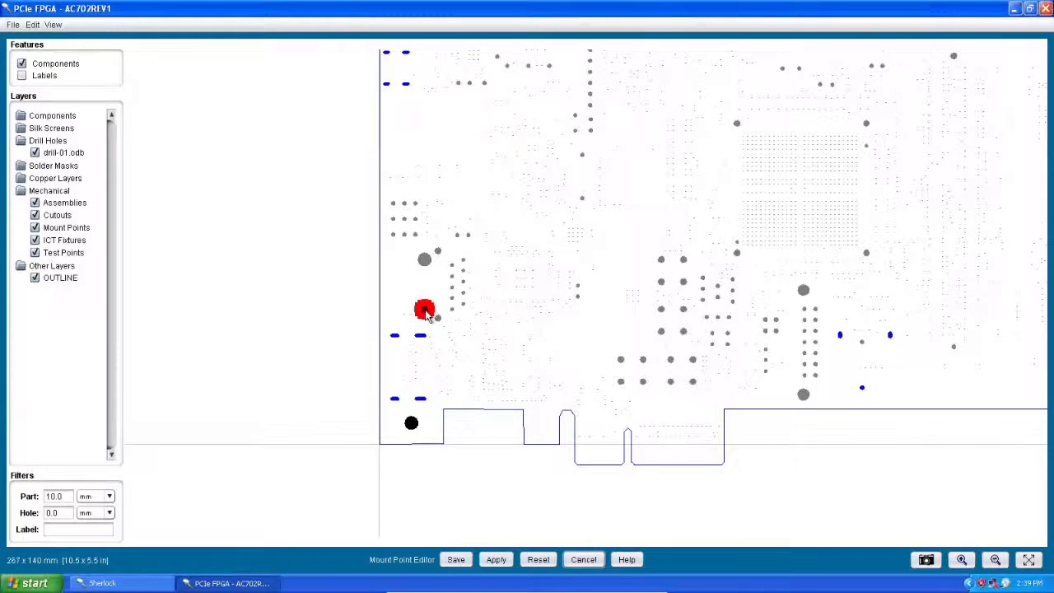
{"action": "right_click", "coordinate": [425, 310]}
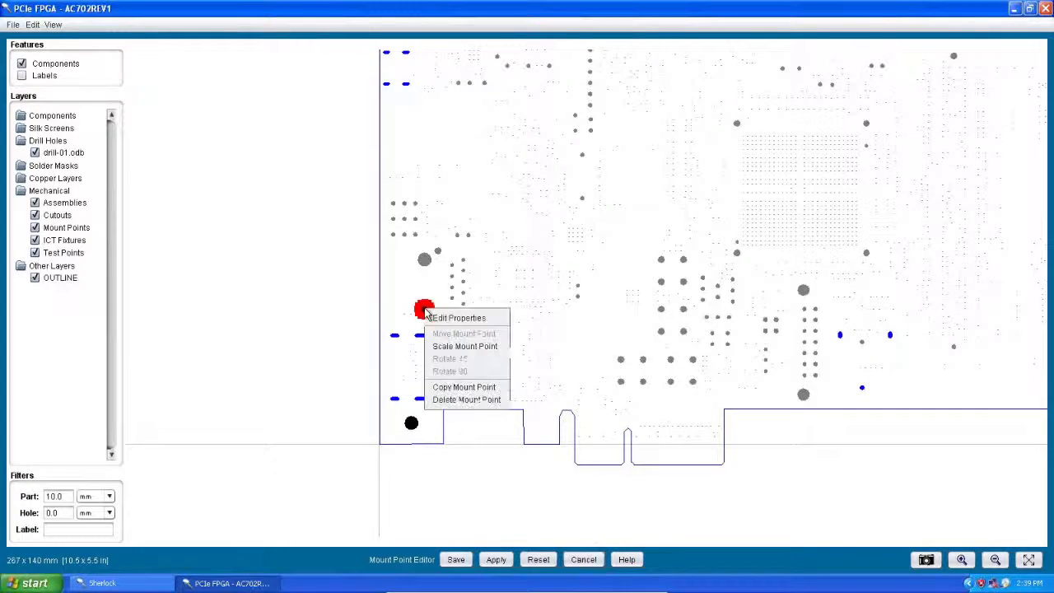
{"action": "left_click", "coordinate": [476, 400]}
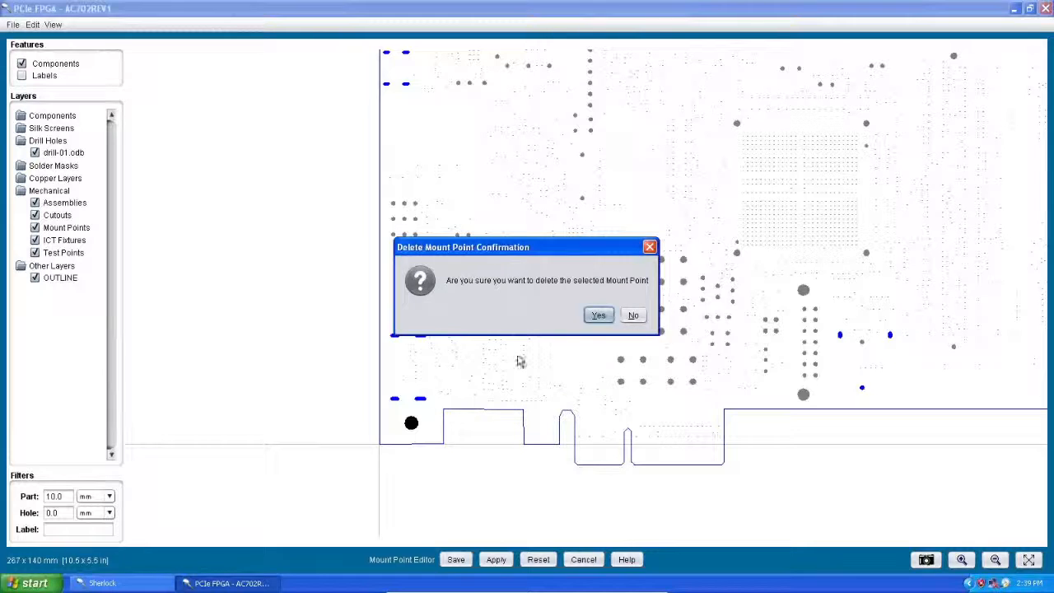
{"action": "left_click", "coordinate": [634, 316]}
Step: Copy this mount point and place the copy over the mount point in the board's lower-left corner
{"action": "right_click", "coordinate": [424, 310]}
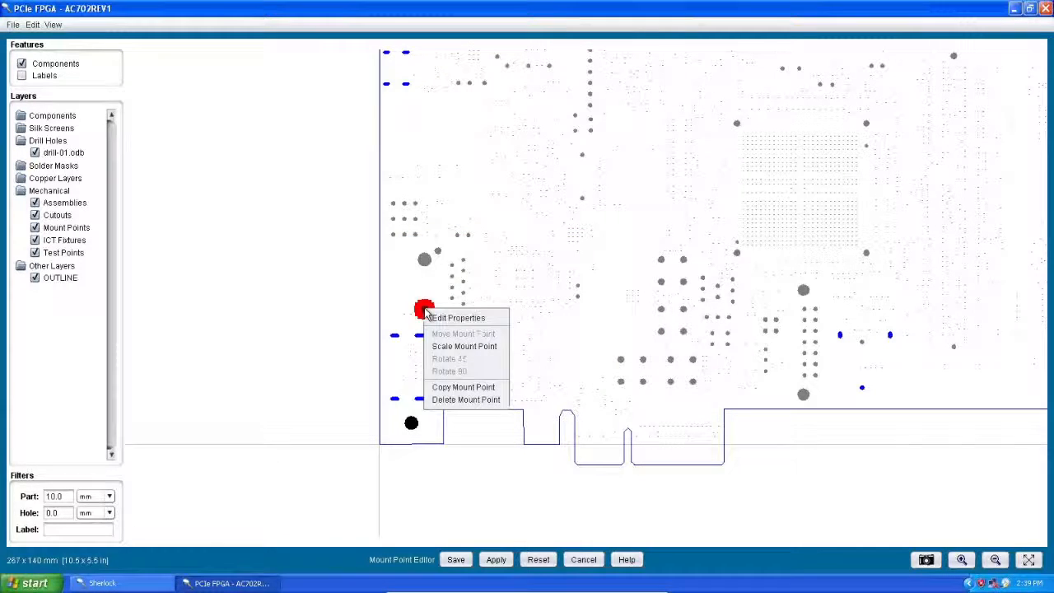
{"action": "left_click", "coordinate": [461, 388]}
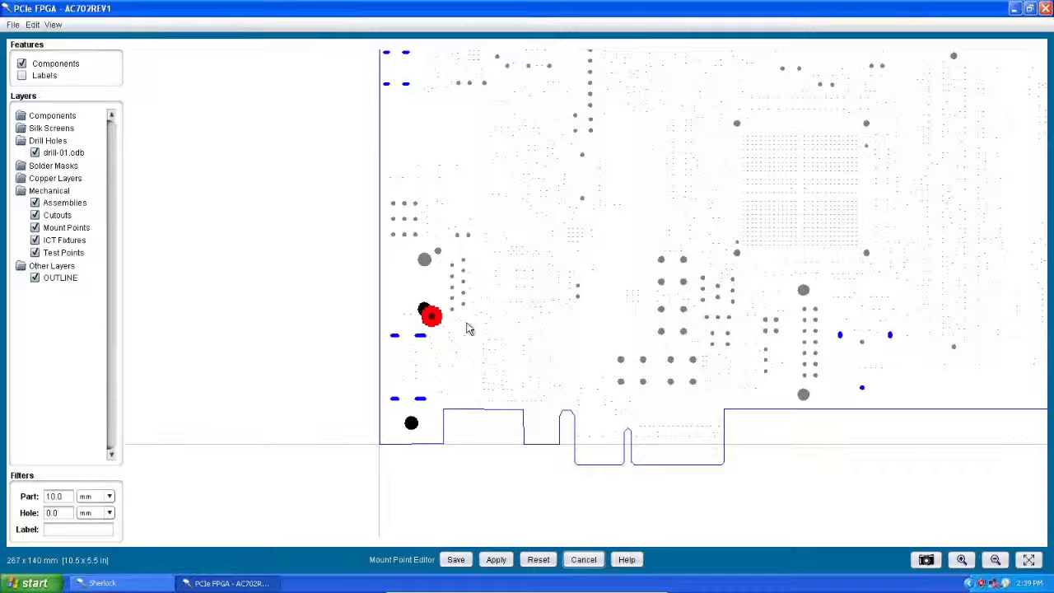
{"action": "left_click_drag", "start_coordinate": [434, 315], "coordinate": [412, 422]}
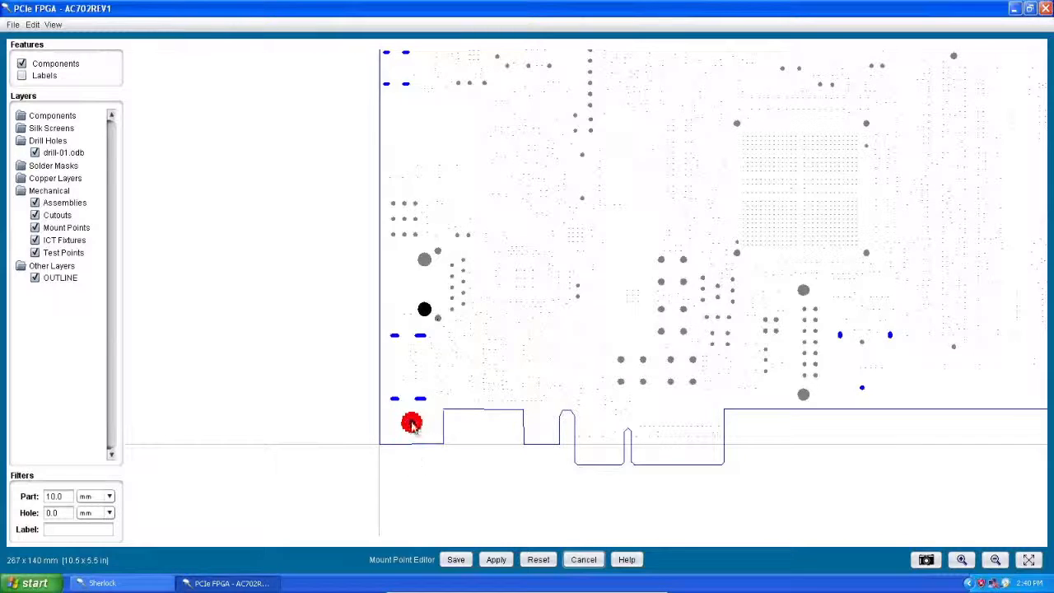
{"action": "left_click", "coordinate": [423, 470]}
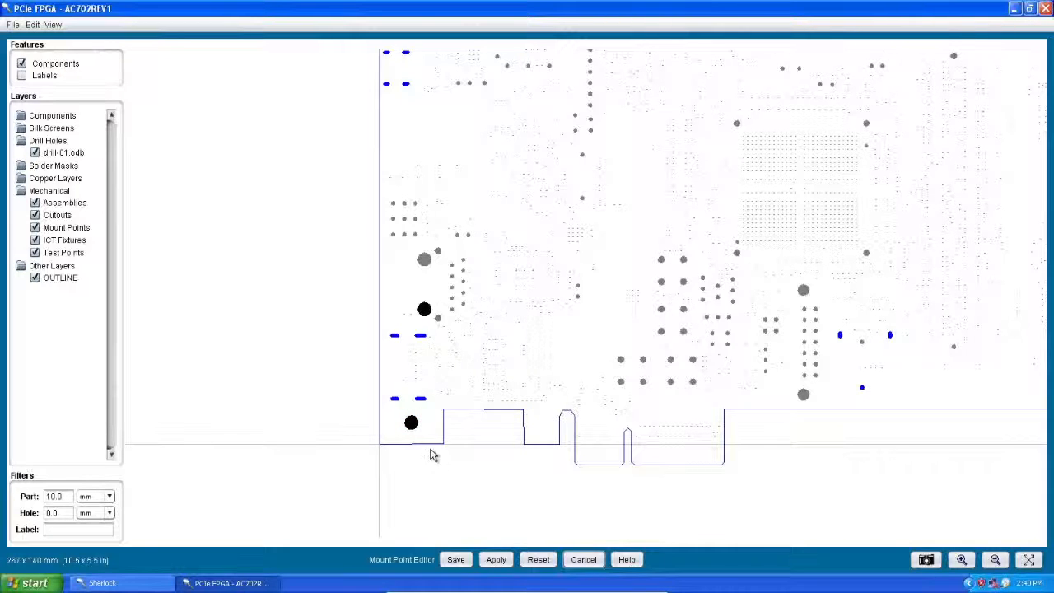
Step: Examine up close how the copied mount point overlaps the original in the board's lower-left corner
{"action": "left_click_drag", "start_coordinate": [345, 384], "coordinate": [462, 467]}
{"action": "left_click", "coordinate": [961, 559]}
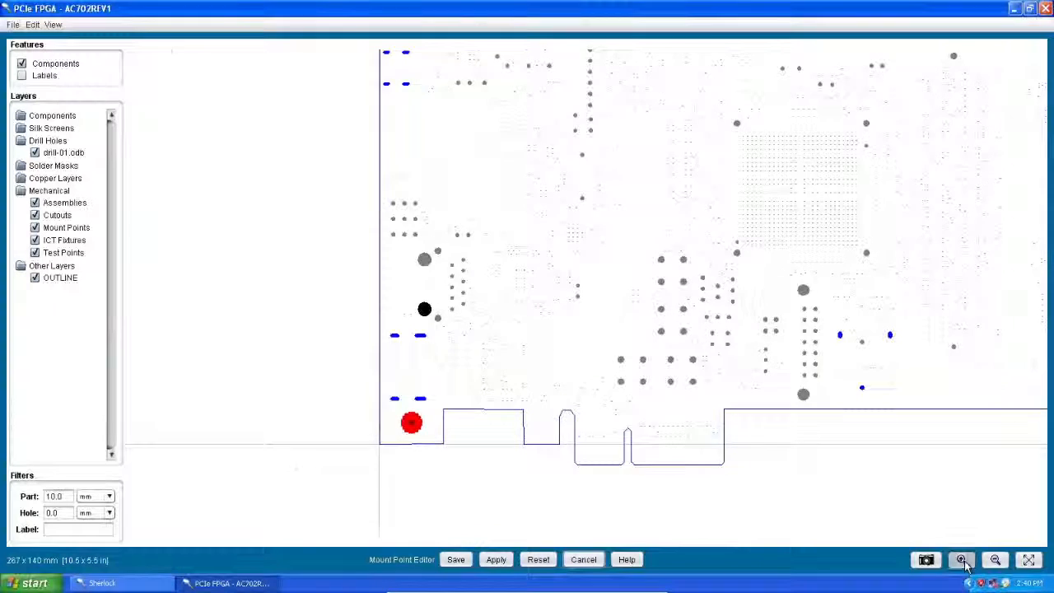
{"action": "left_click", "coordinate": [961, 559]}
{"action": "left_click_drag", "start_coordinate": [478, 426], "coordinate": [839, 175]}
{"action": "left_click_drag", "start_coordinate": [523, 434], "coordinate": [847, 146]}
{"action": "left_click", "coordinate": [615, 397]}
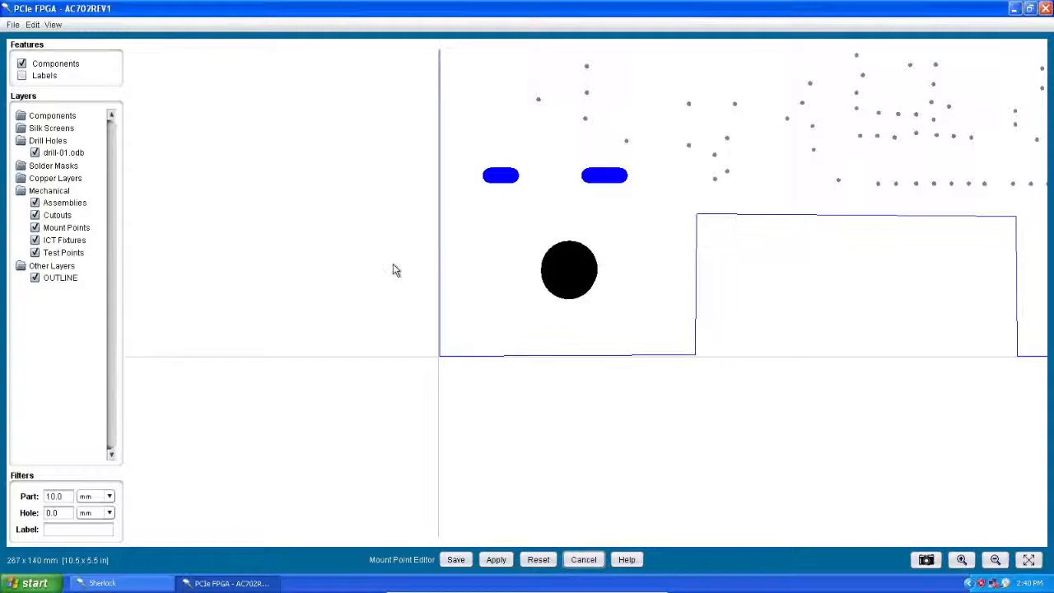
Step: Move the overlapping mount point copy out of the board's lower-left corner to the empty area below the board outline
{"action": "left_click_drag", "start_coordinate": [425, 201], "coordinate": [703, 368]}
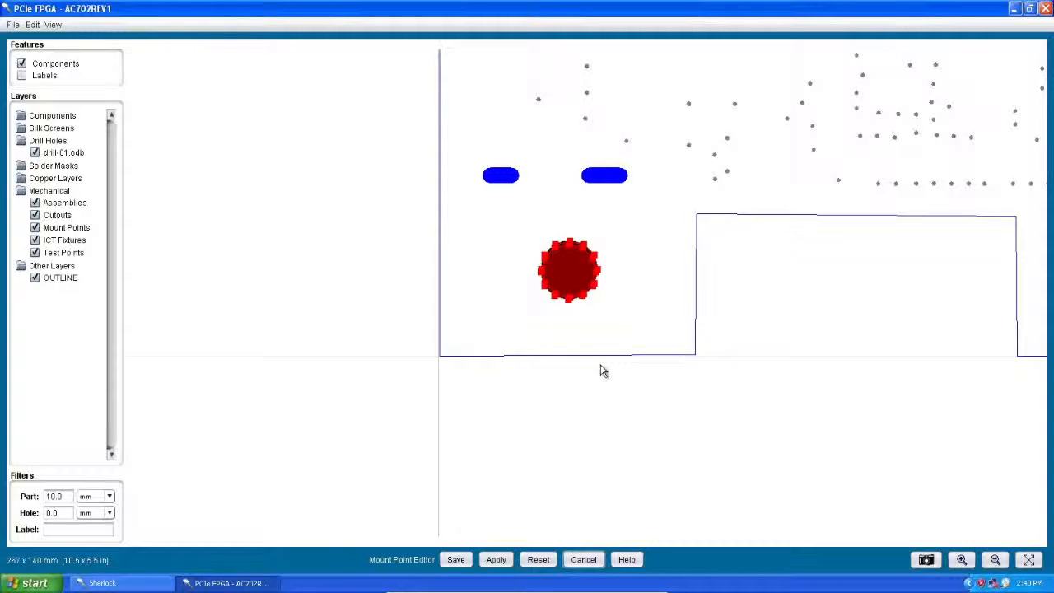
{"action": "left_click_drag", "start_coordinate": [592, 271], "coordinate": [912, 437]}
{"action": "left_click", "coordinate": [796, 452]}
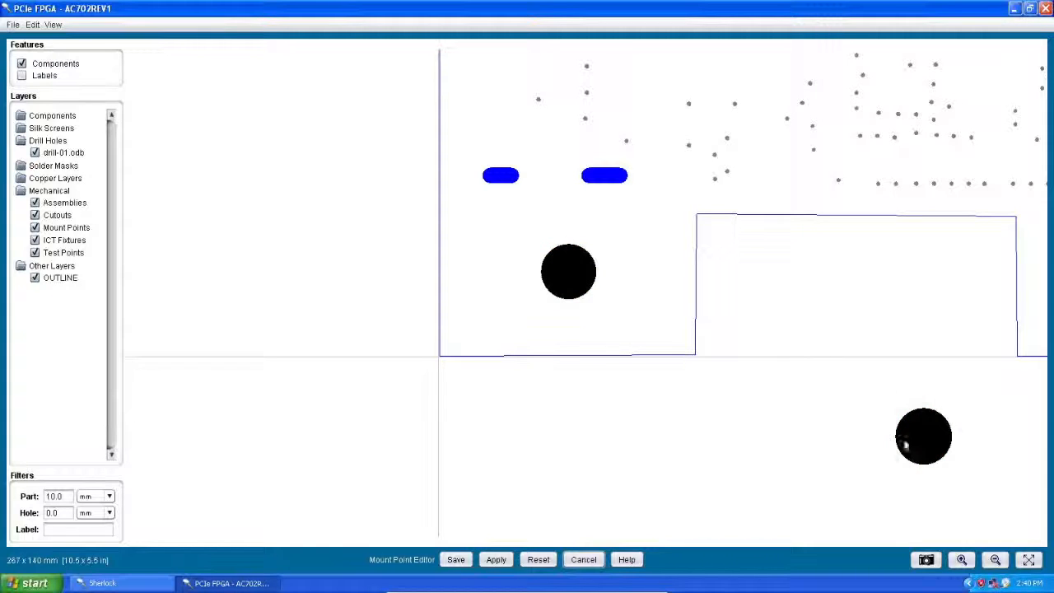
{"action": "right_click", "coordinate": [921, 436]}
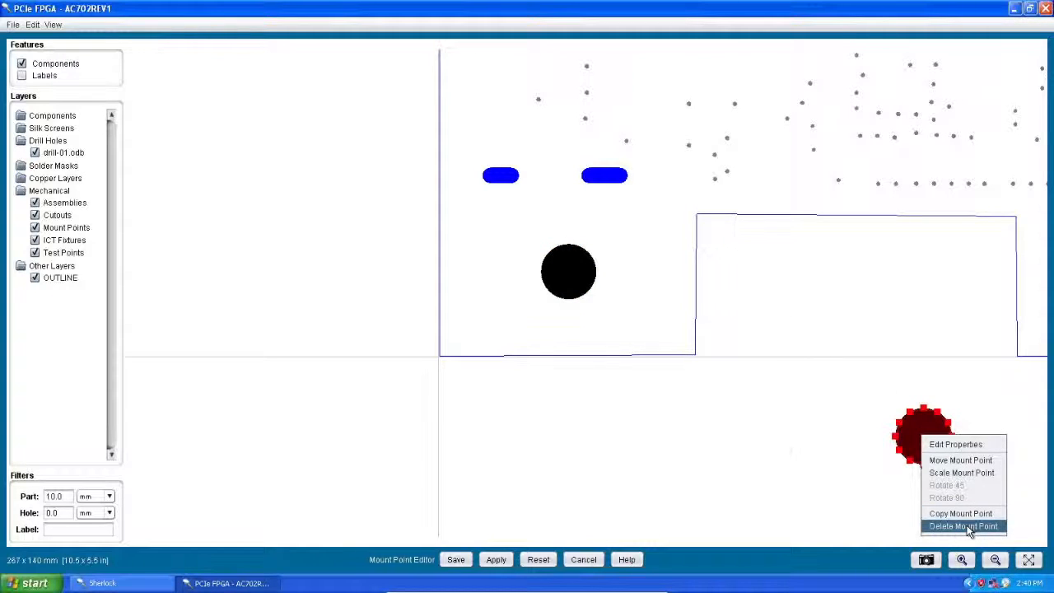
{"action": "left_click", "coordinate": [810, 420]}
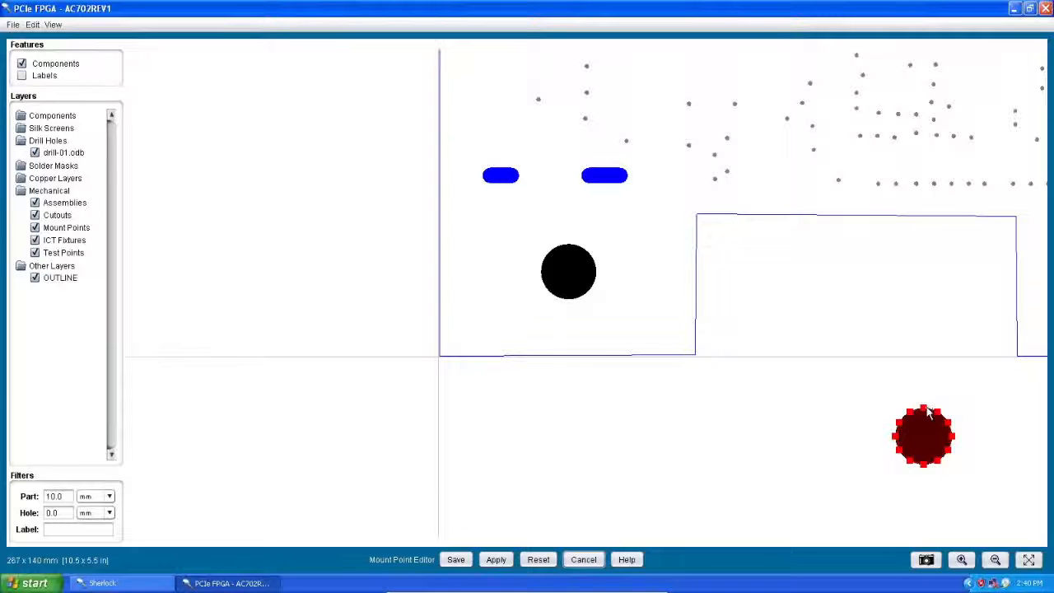
Step: Move the separated mount point onto the board above the edge notch and scale it up to about two and a half times its diameter
{"action": "left_click_drag", "start_coordinate": [928, 414], "coordinate": [748, 110]}
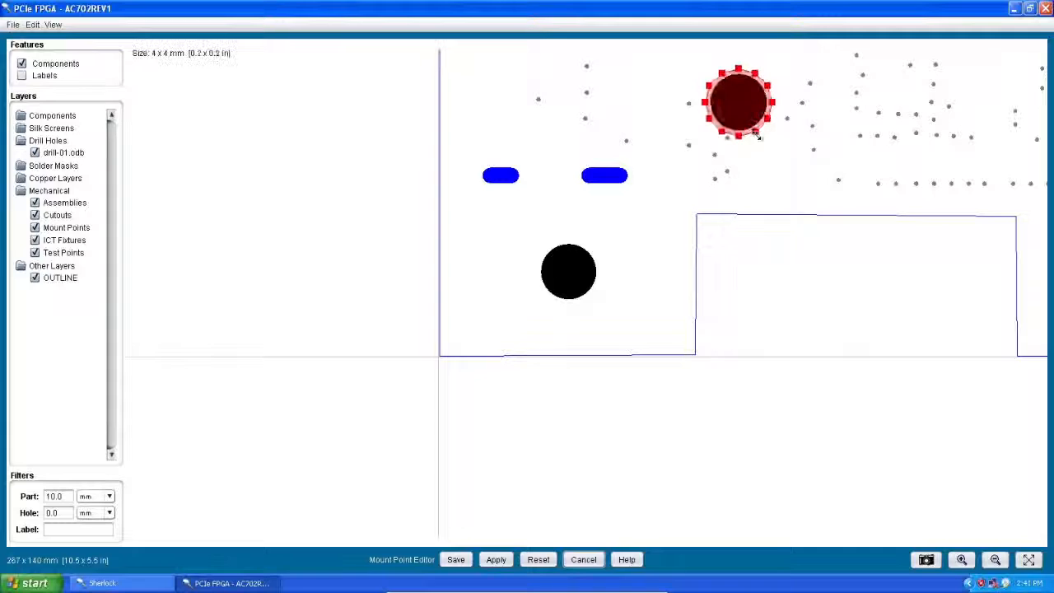
{"action": "mouse_move", "coordinate": [762, 157]}
{"action": "left_mouse_down"}
{"action": "mouse_move", "coordinate": [783, 174]}
{"action": "mouse_move", "coordinate": [761, 149]}
{"action": "left_mouse_up"}
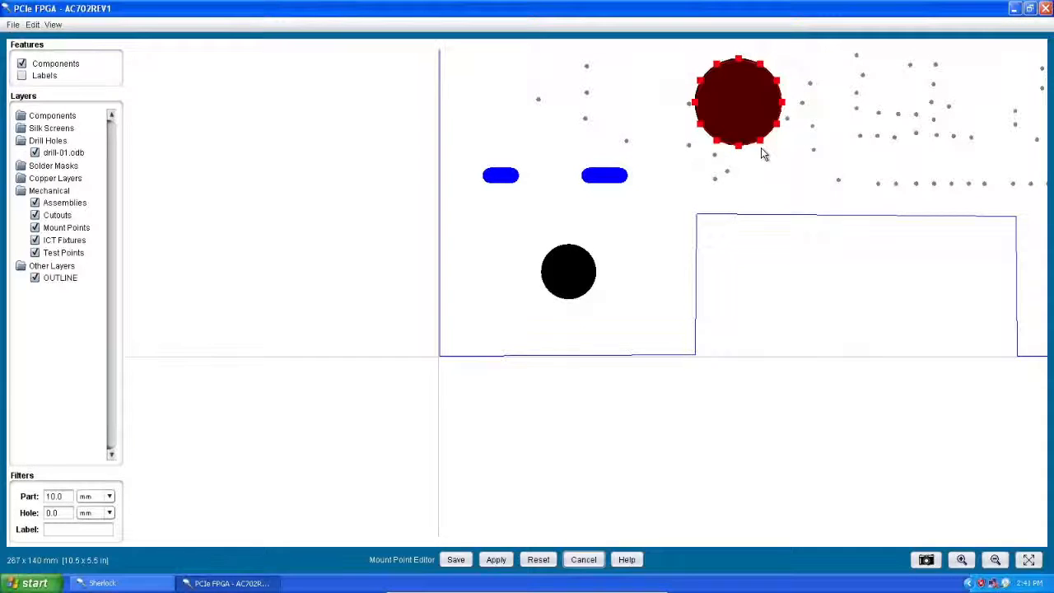
{"action": "left_click_drag", "start_coordinate": [845, 162], "coordinate": [717, 250]}
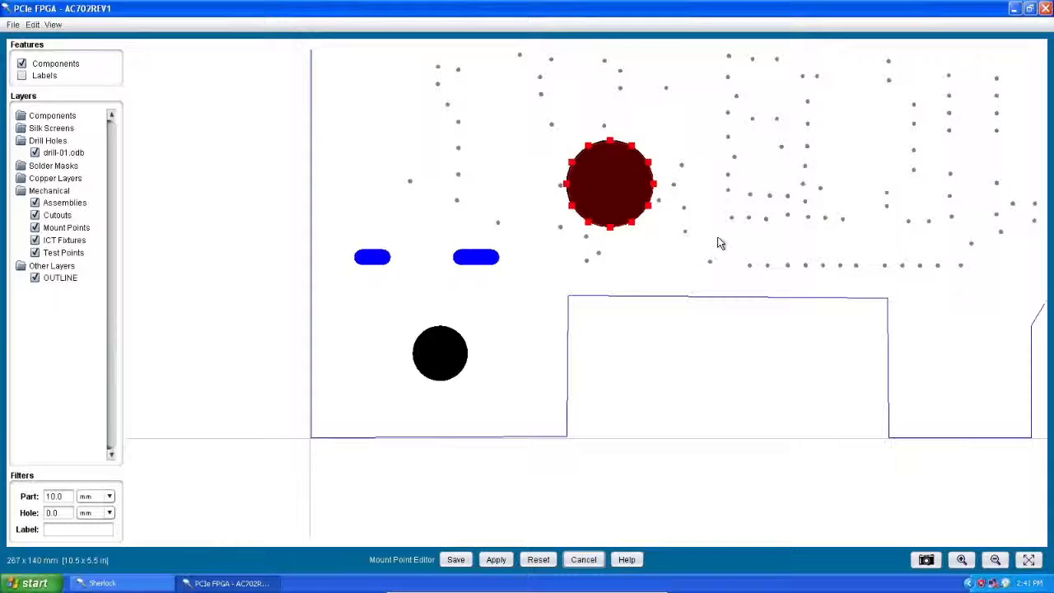
{"action": "left_click_drag", "start_coordinate": [638, 224], "coordinate": [661, 249]}
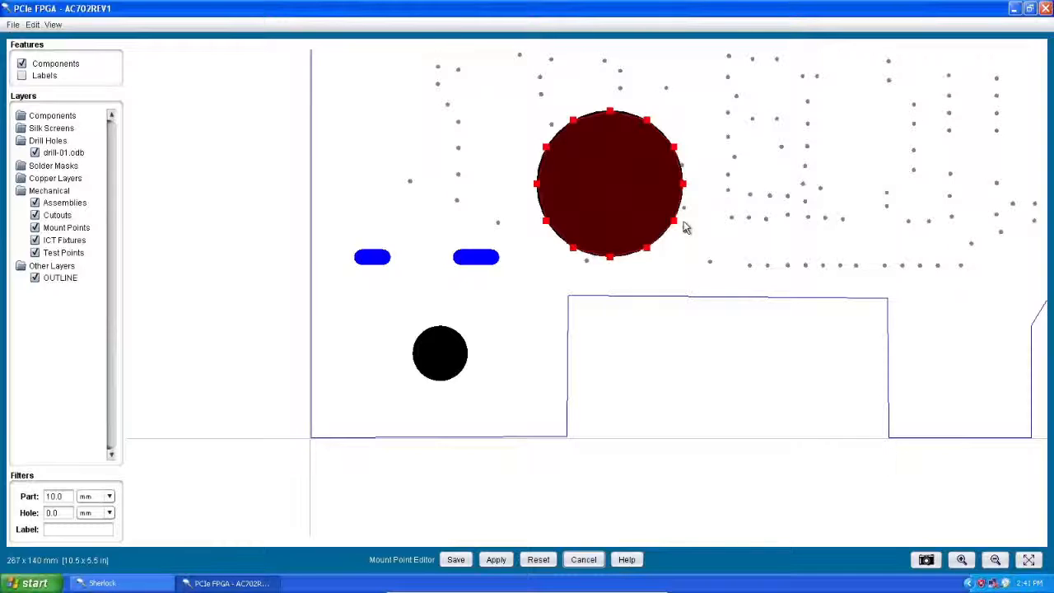
Step: Delete the enlarged mount point above the edge notch and accept the deletion
{"action": "right_click", "coordinate": [597, 167]}
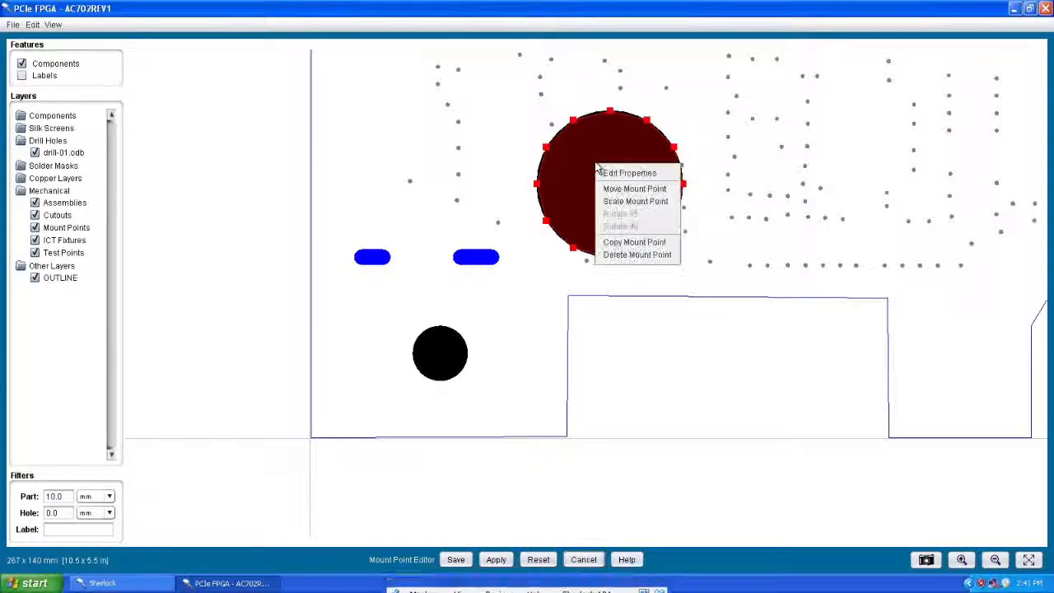
{"action": "left_click", "coordinate": [634, 254]}
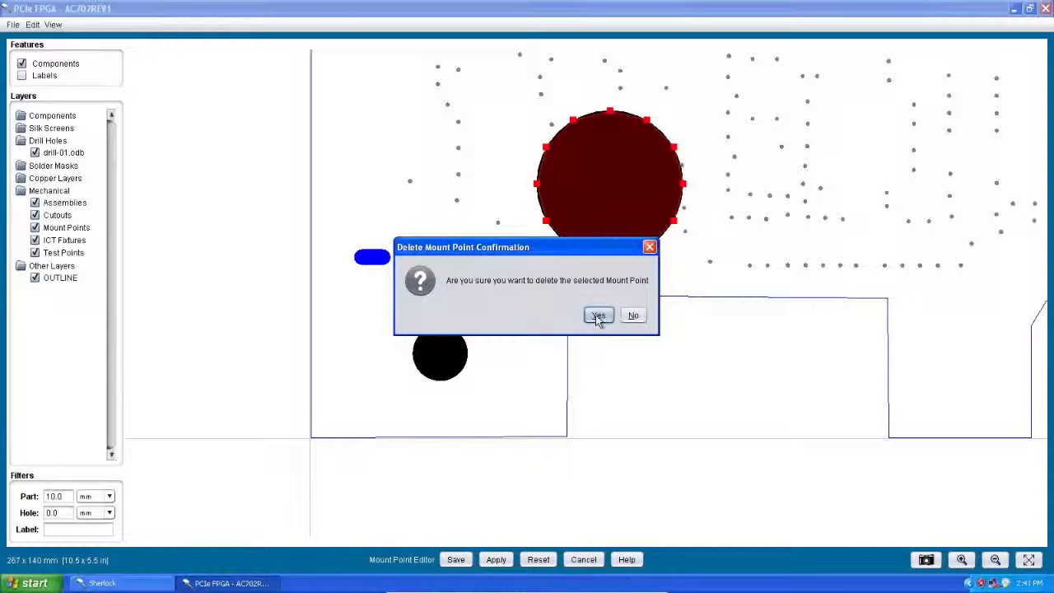
{"action": "left_click", "coordinate": [597, 316]}
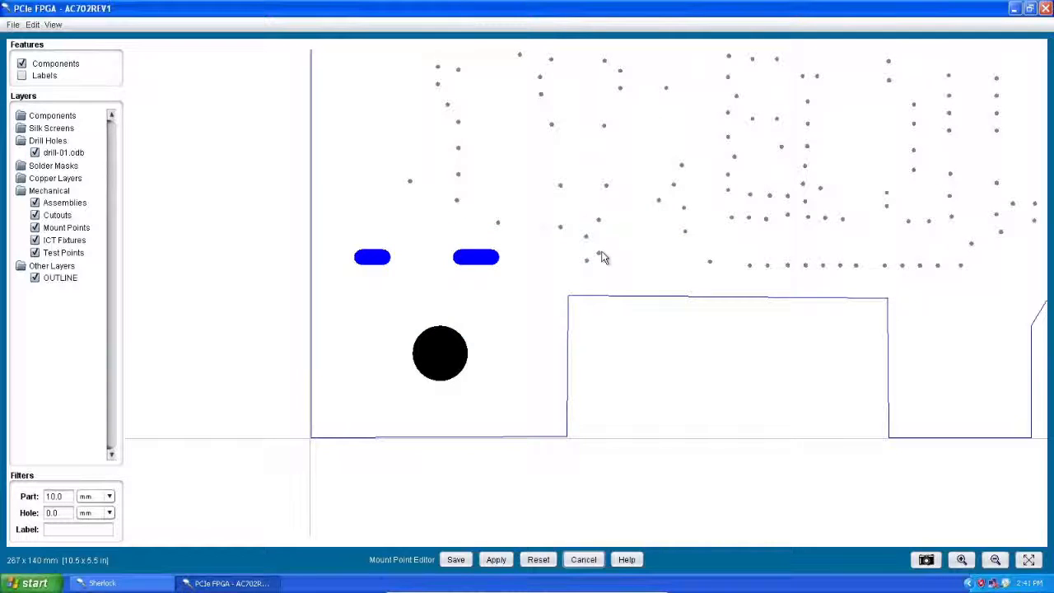